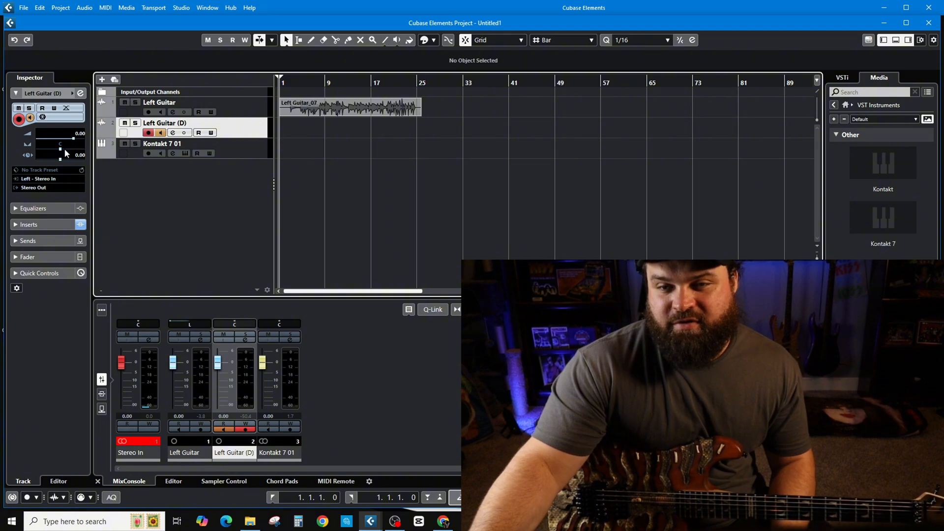
Pan the Left Guitar (D) track fully right
left_click_drag(66, 153, 107, 155)
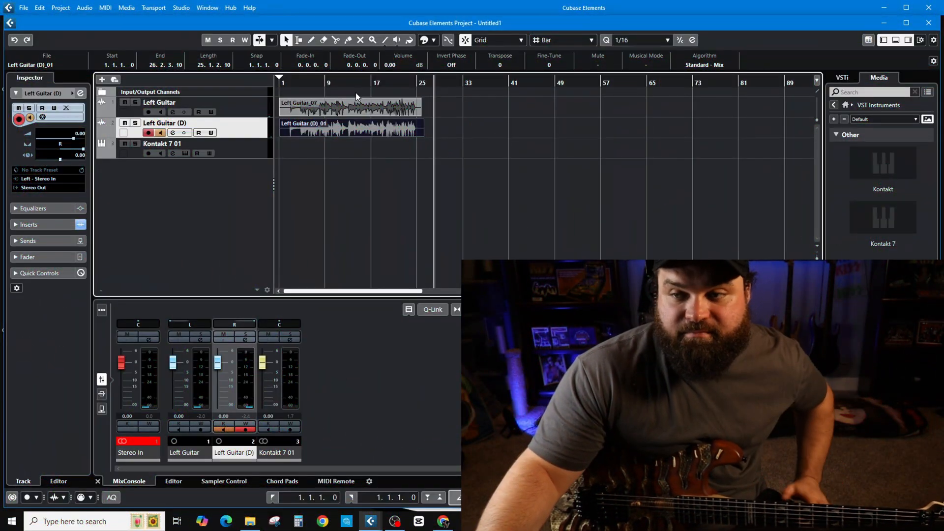
Trim the ends of the Left Guitar and Left Guitar (D) clips to bar 25
scroll(340, 182, "up", 5)
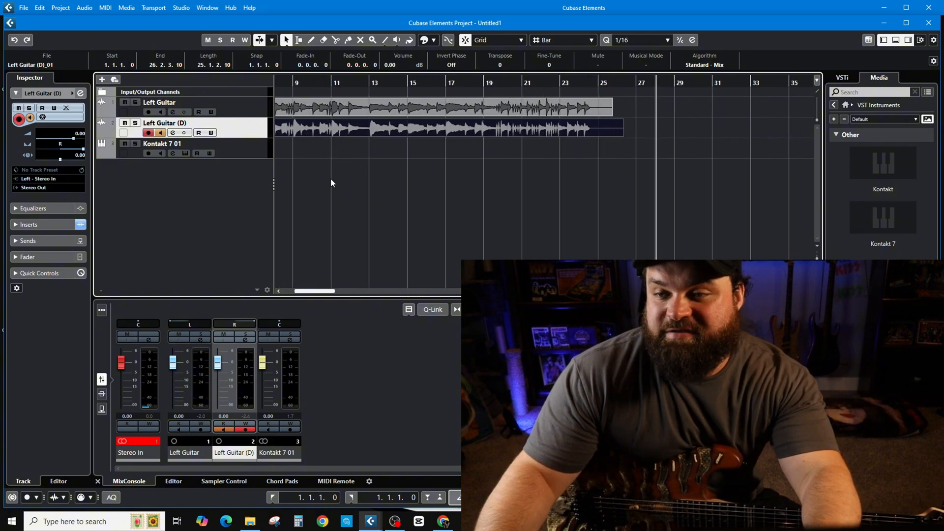
scroll(347, 183, "down", 2)
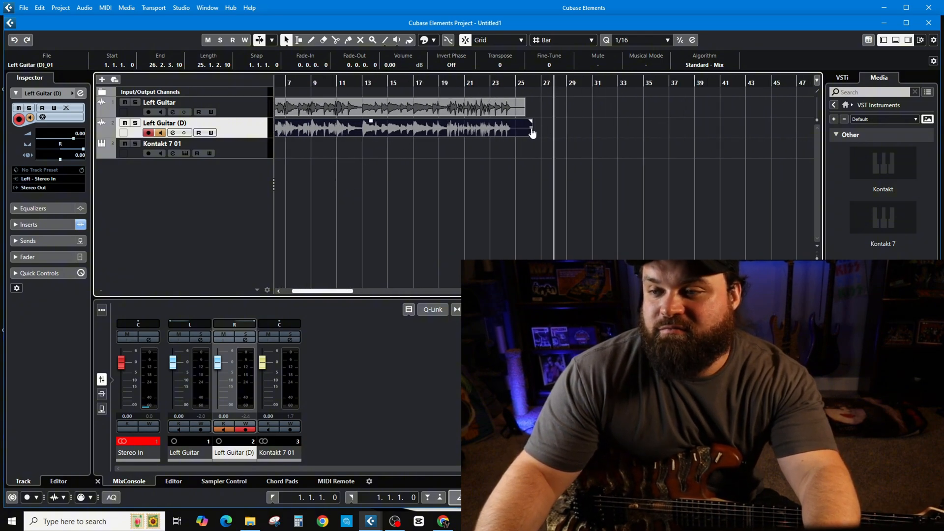
left_click_drag(530, 135, 515, 114)
left_click(520, 114)
scroll(387, 159, "down", 3)
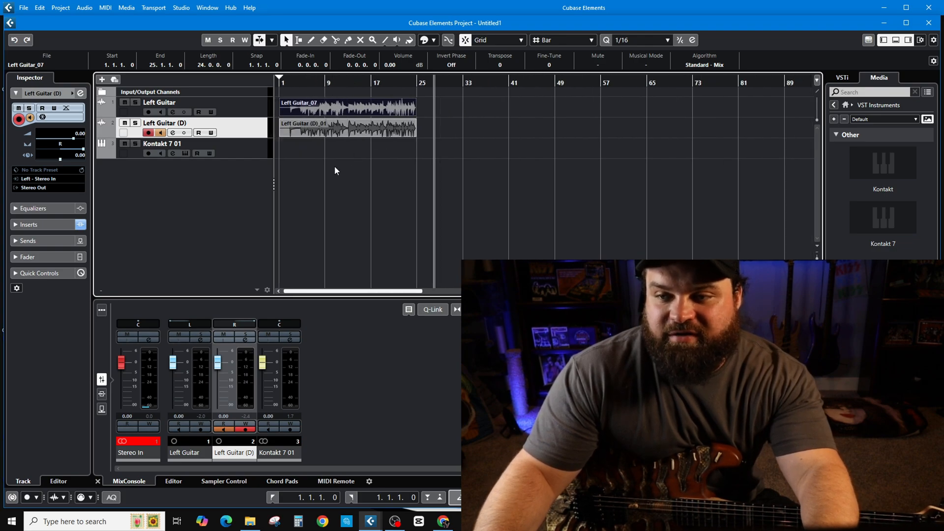
Select both guitar clips and trim their starts together to about 2.4.1.63, just before bar 3
scroll(326, 168, "up", 5)
scroll(308, 168, "down", 4)
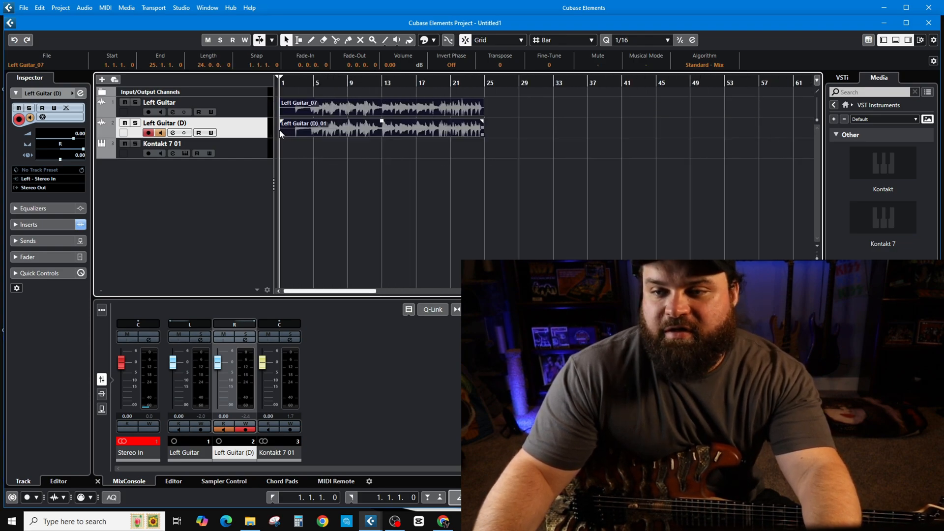
left_click_drag(282, 133, 287, 134)
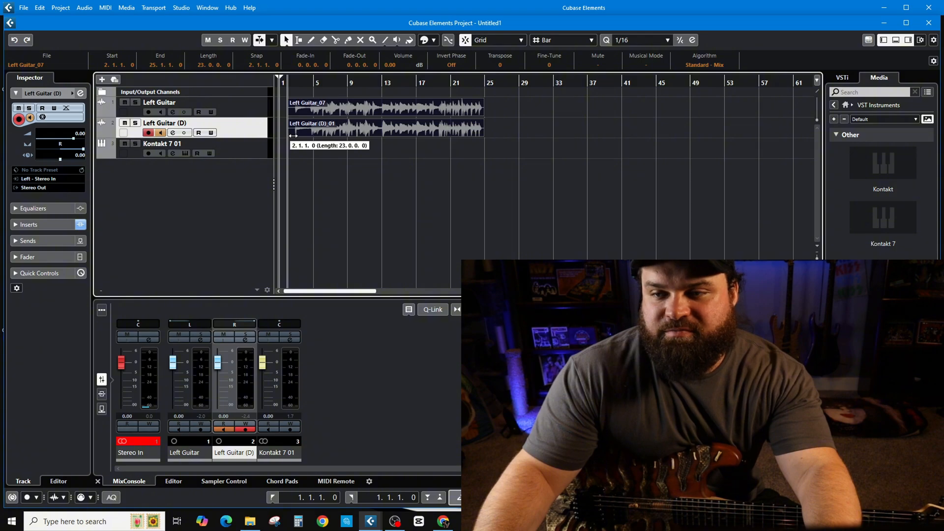
scroll(315, 171, "up", 4)
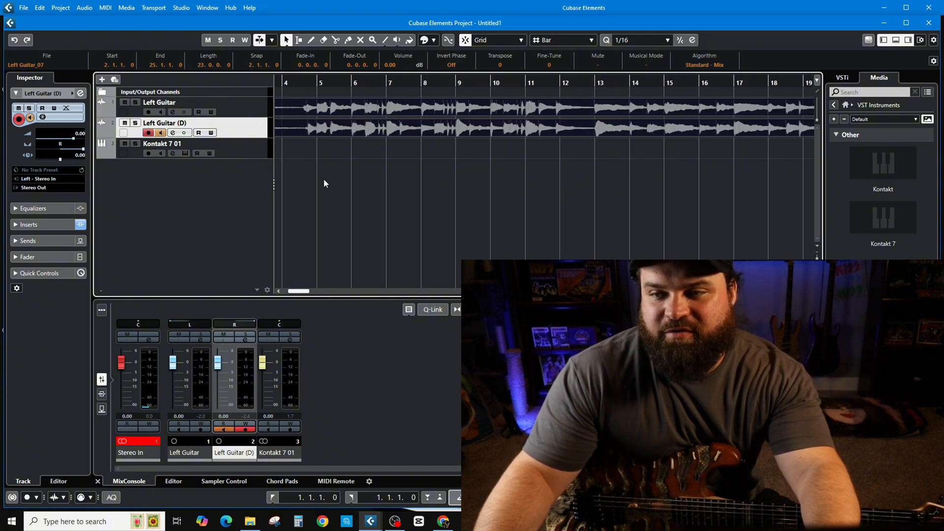
scroll(317, 147, "left", 3)
left_click_drag(316, 106, 341, 123)
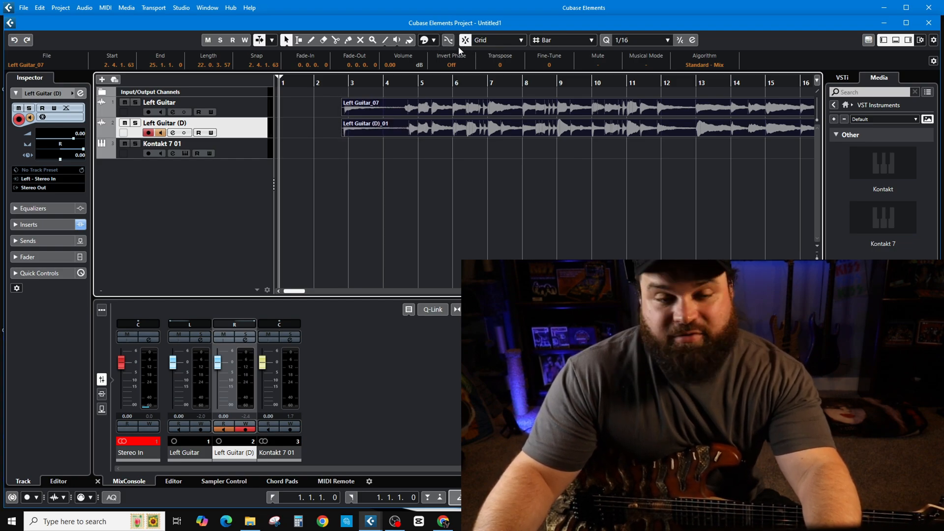
Turn off record and monitor on Left Guitar (D) and play both guitar takes from about bar 3
scroll(350, 220, "down", 4)
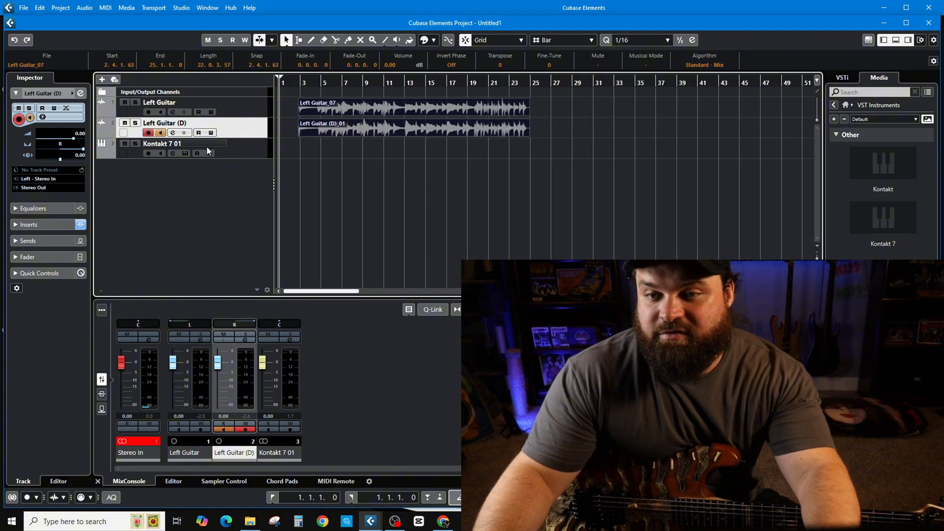
left_click(301, 84)
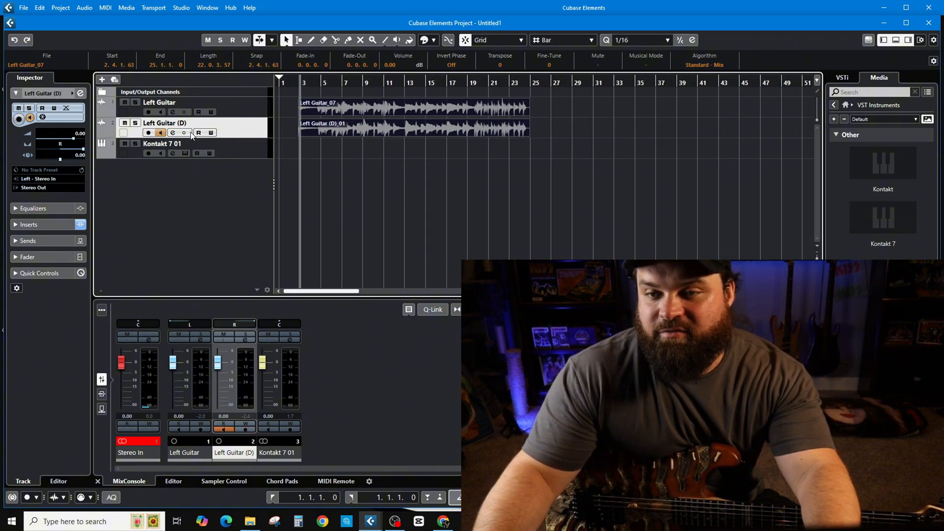
key("space")
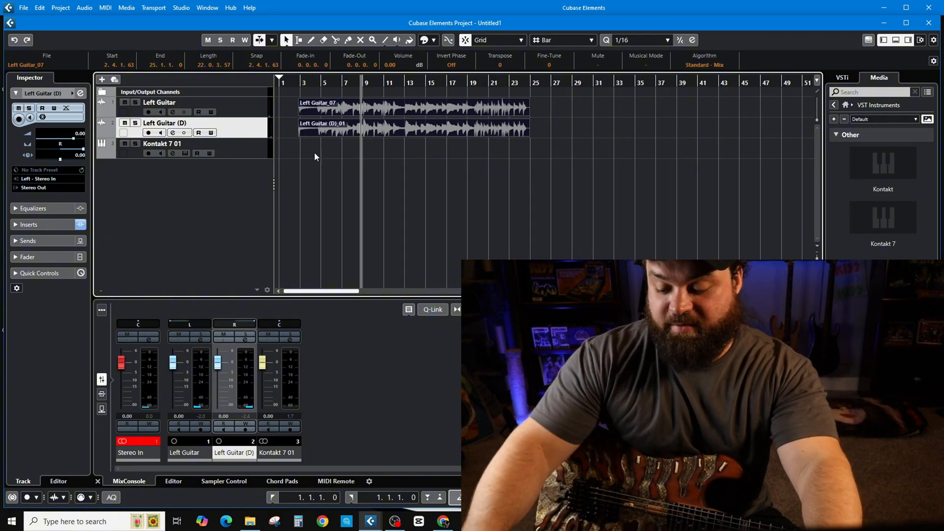
Rename the Kontakt 7 01 instrument track as Drum
left_click(253, 152)
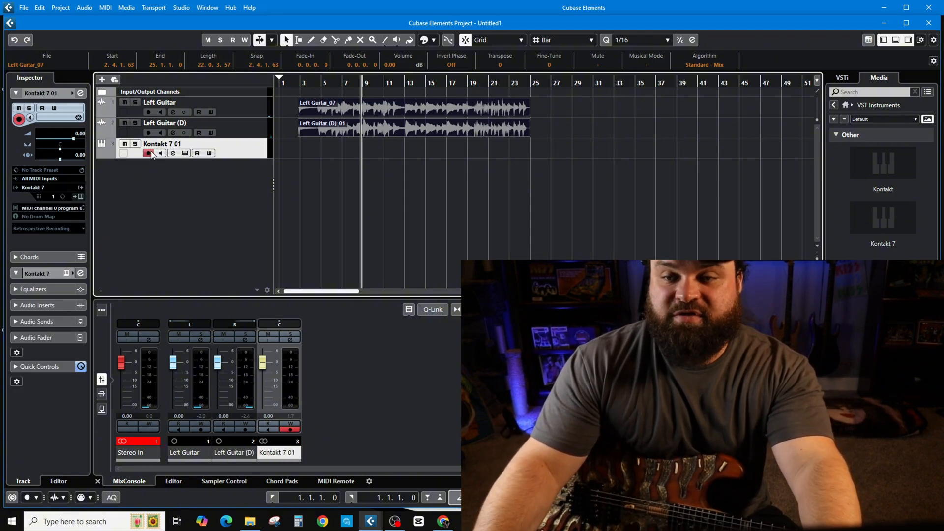
double_click(152, 148)
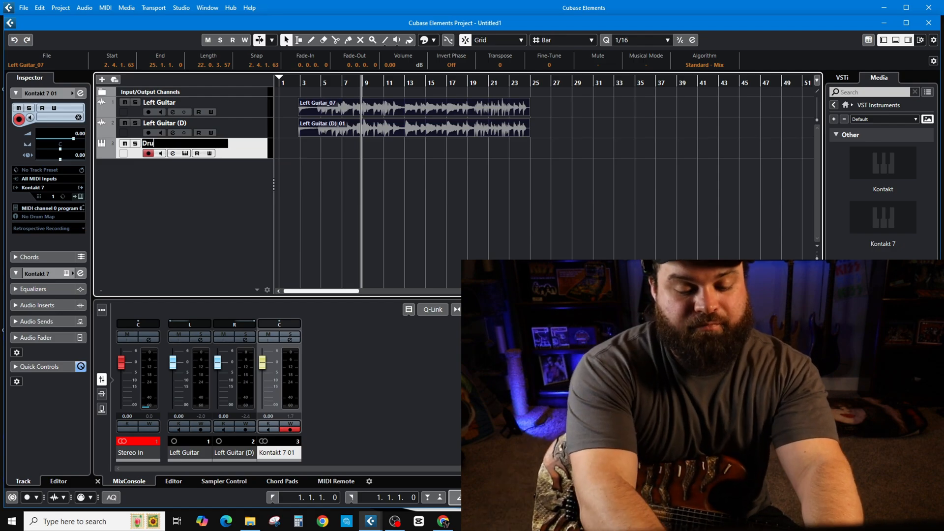
type("Drum")
key("Return")
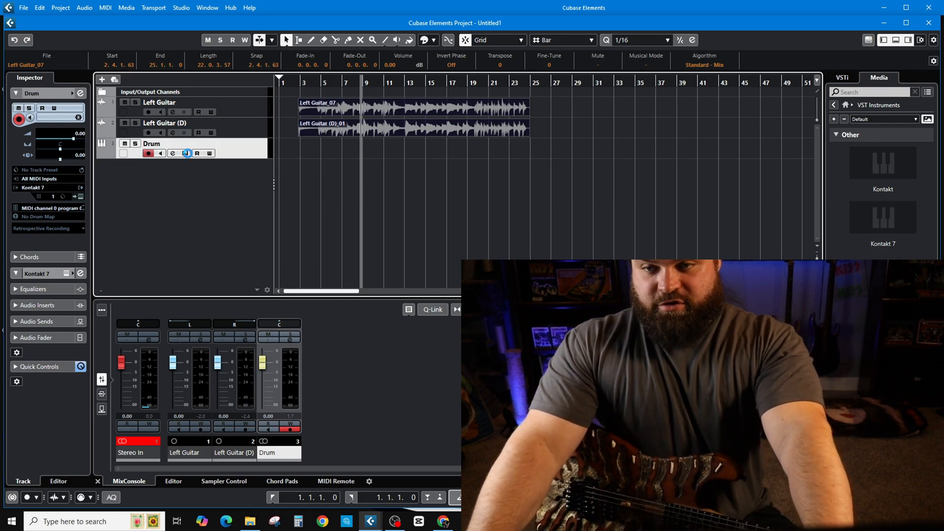
Audition a rack tom and review the kit presets in the Drum track's Kontakt instrument, leaving the kit selection as it is
left_click(187, 153)
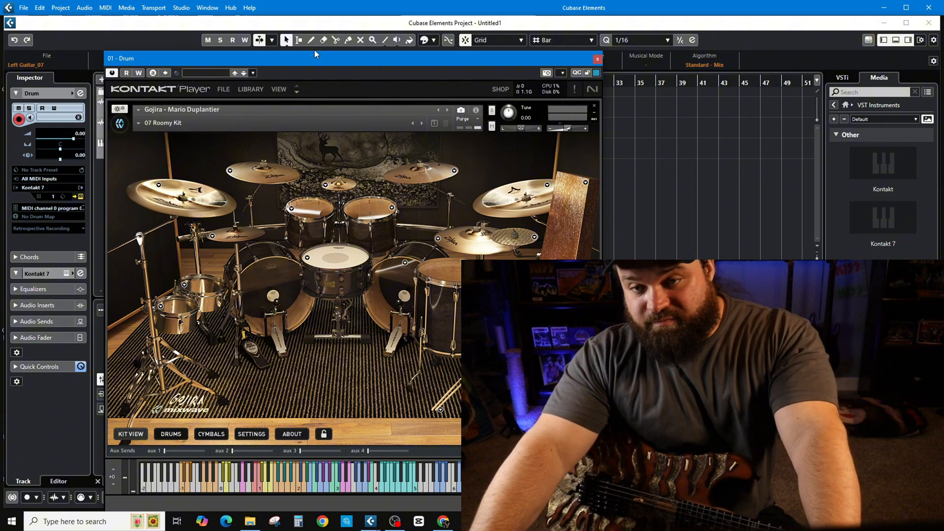
left_click_drag(300, 60, 444, 52)
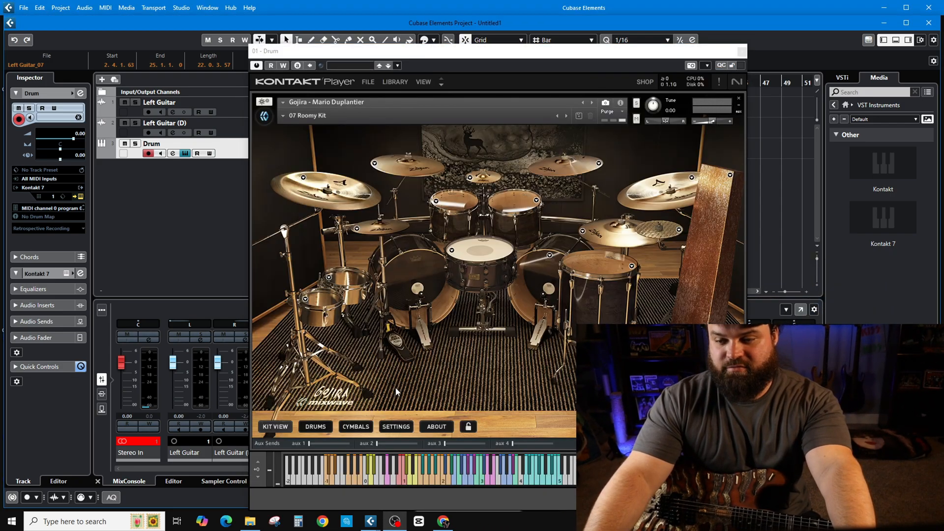
left_click(466, 203)
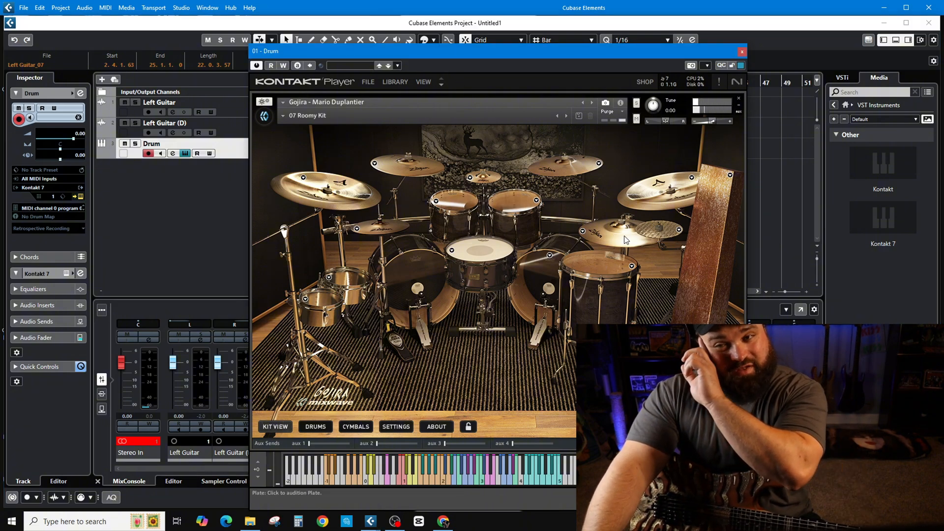
left_click(457, 116)
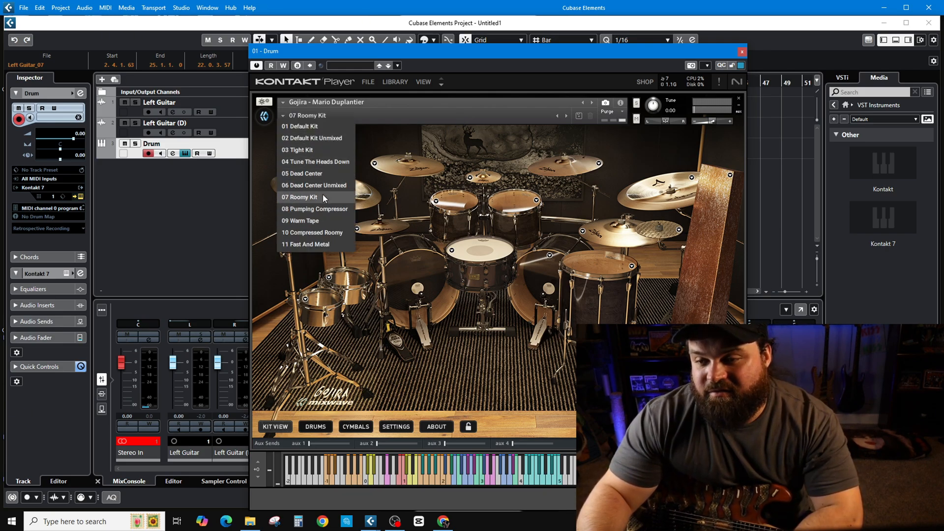
left_click(183, 234)
left_click(742, 52)
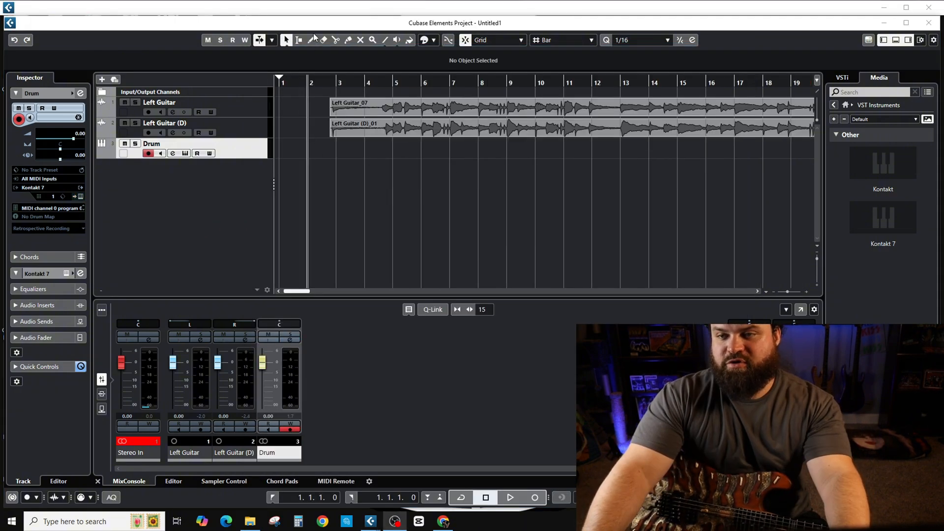
Draw an empty MIDI part on the Drum track from bar 3 to bar 17
left_click(311, 40)
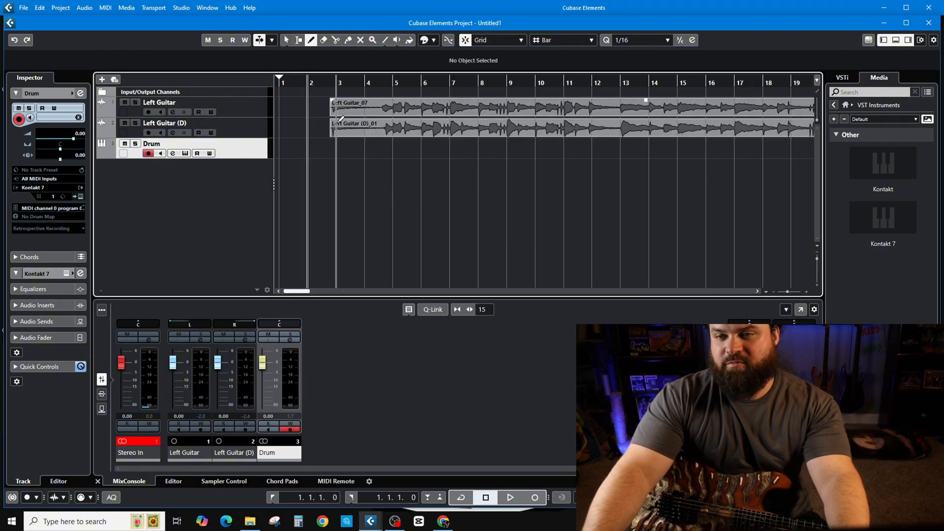
left_click_drag(337, 148, 725, 151)
key("g")
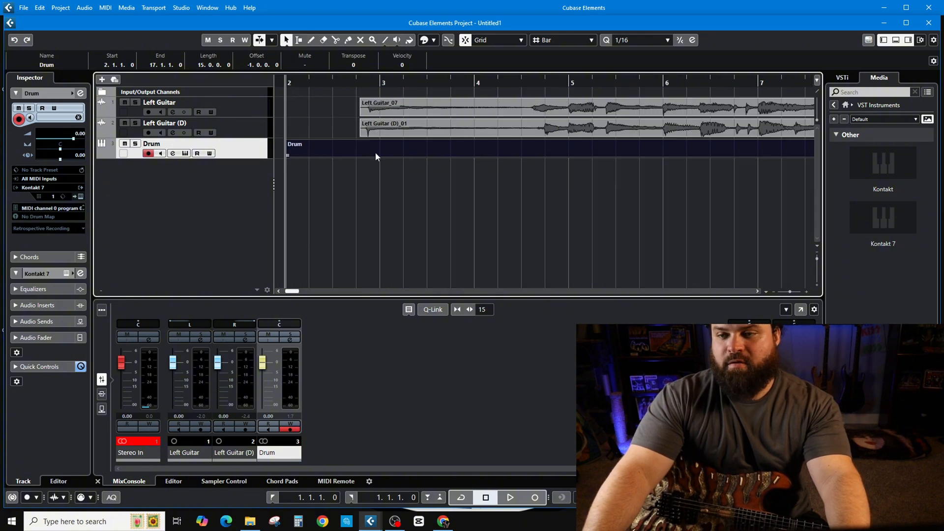
Extend the Drum part's start to bar 2 and open the part in a separate Key Editor window
double_click(376, 152)
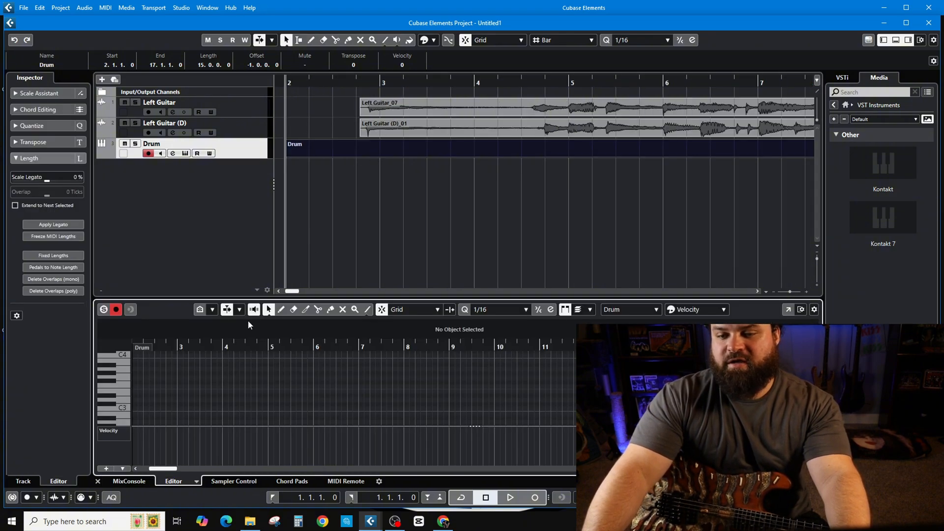
left_click(787, 309)
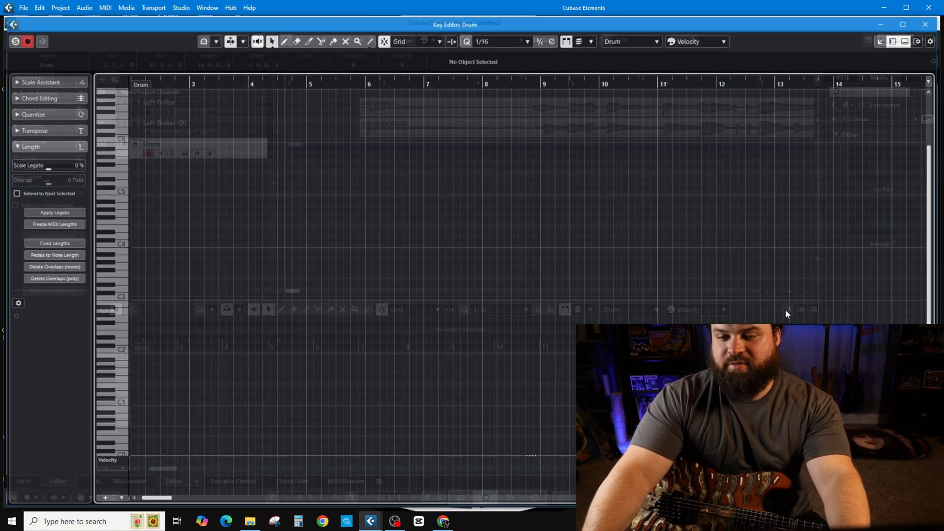
scroll(368, 281, "down", 3)
scroll(272, 334, "down", 2)
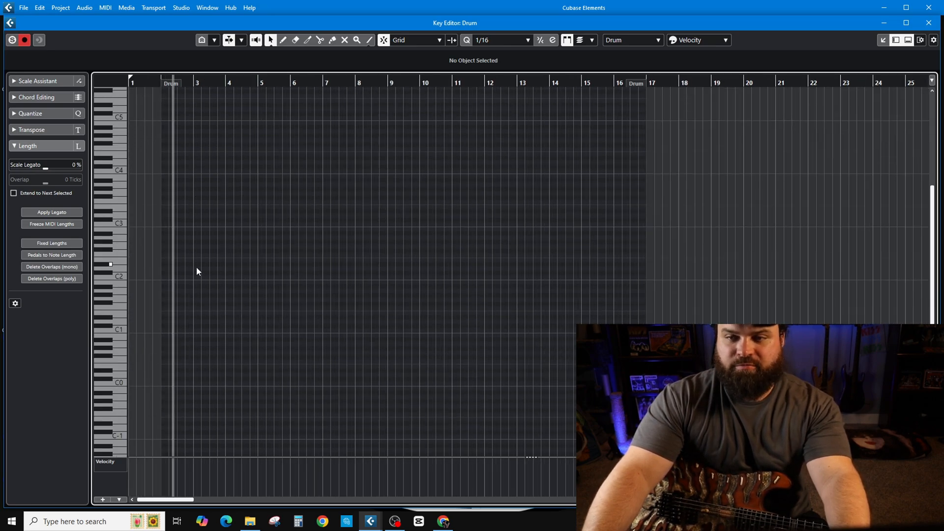
scroll(199, 267, "up", 3)
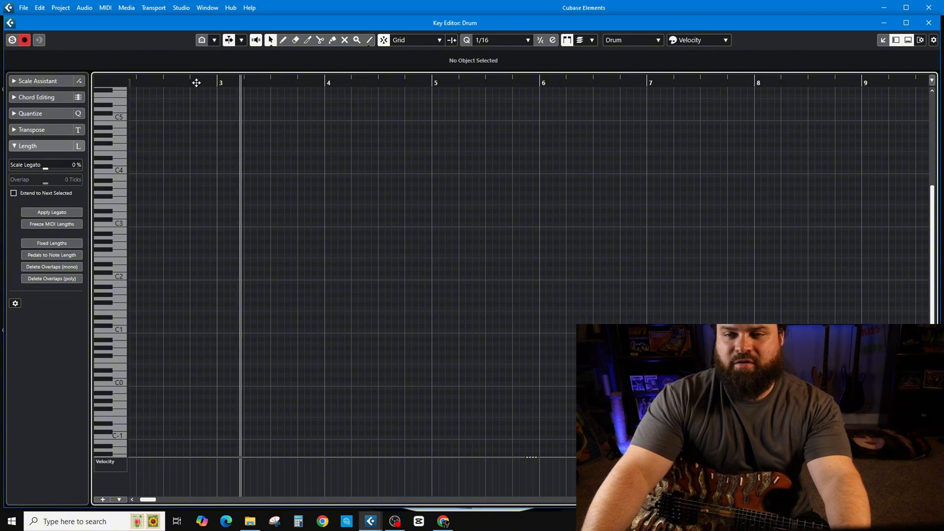
Add a 1/16 note on B0 at 2.4.3 in the Drum part and play it back
left_click_drag(189, 82, 192, 86)
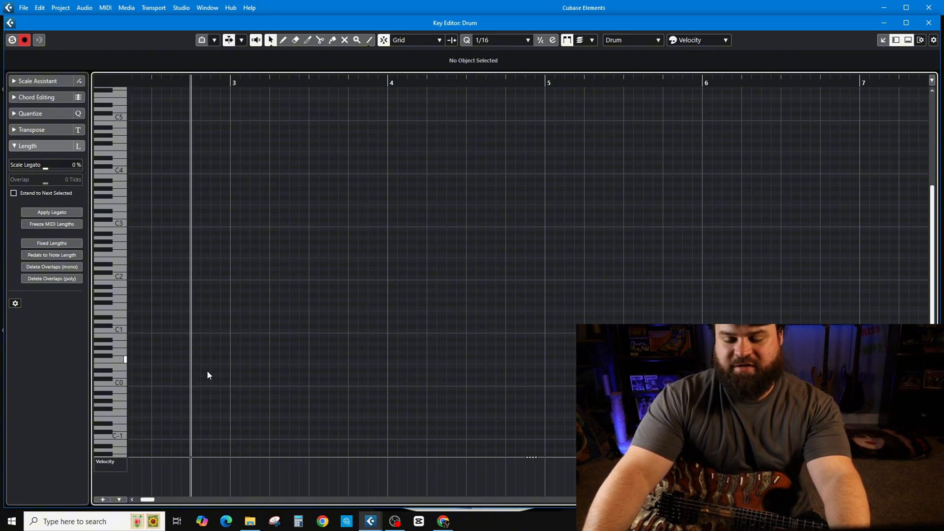
left_click(125, 353)
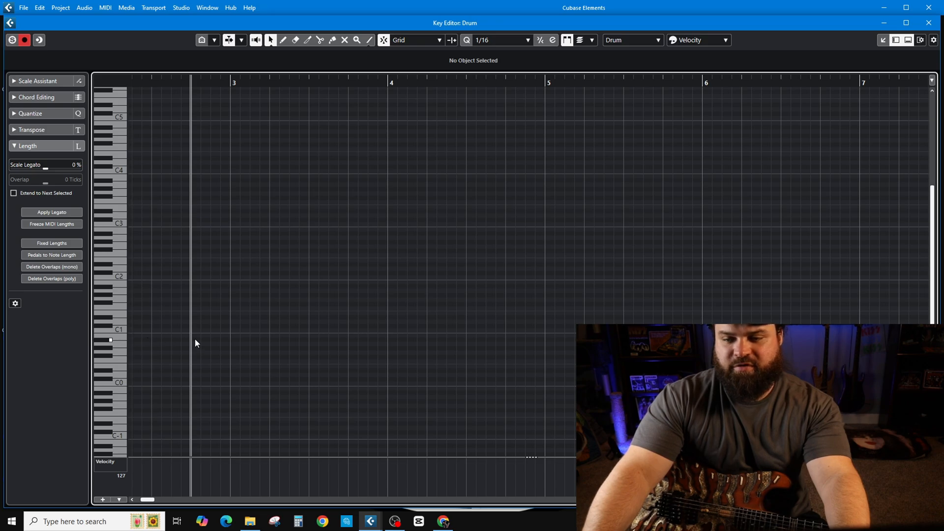
double_click(215, 339)
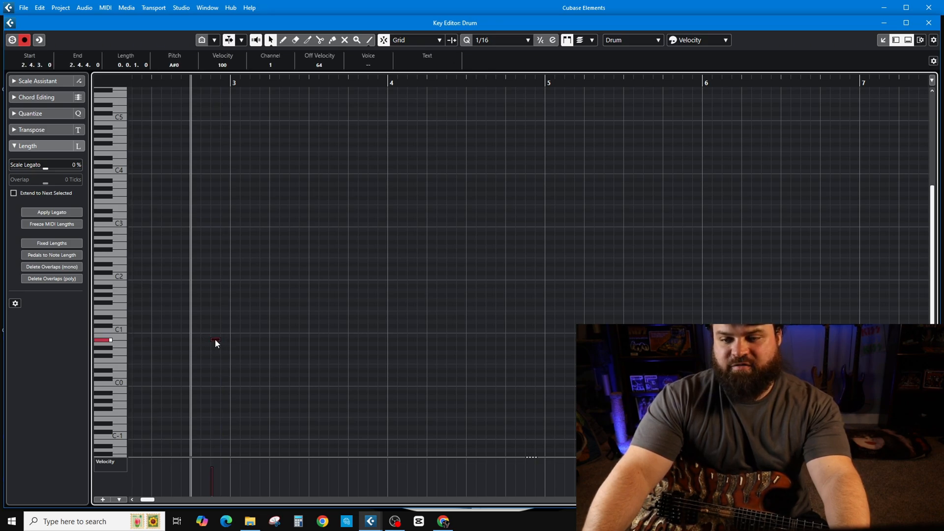
left_click_drag(214, 339, 217, 334)
key("space")
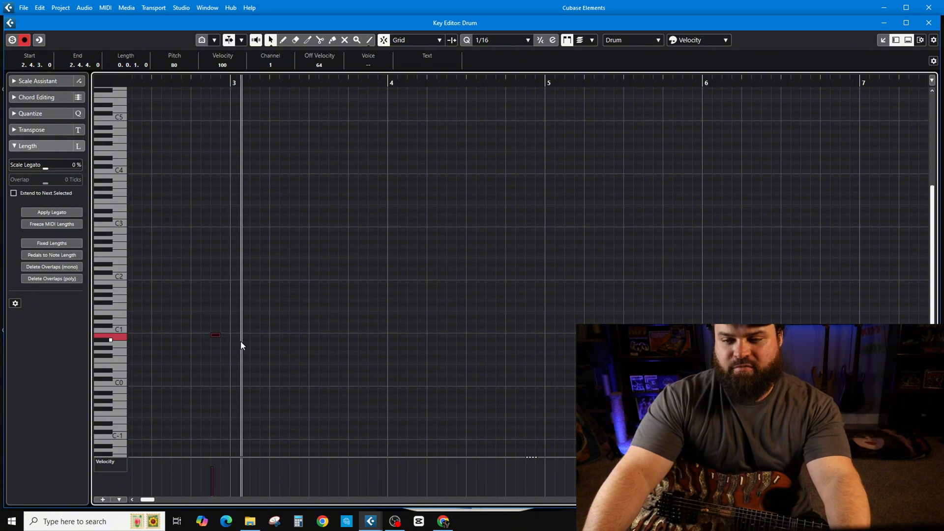
Add a 1/16 note on A2 at 2.4.3, aligned with the B0 note, and play the two hits back
left_click(214, 215)
double_click(214, 215)
left_click_drag(214, 215, 217, 238)
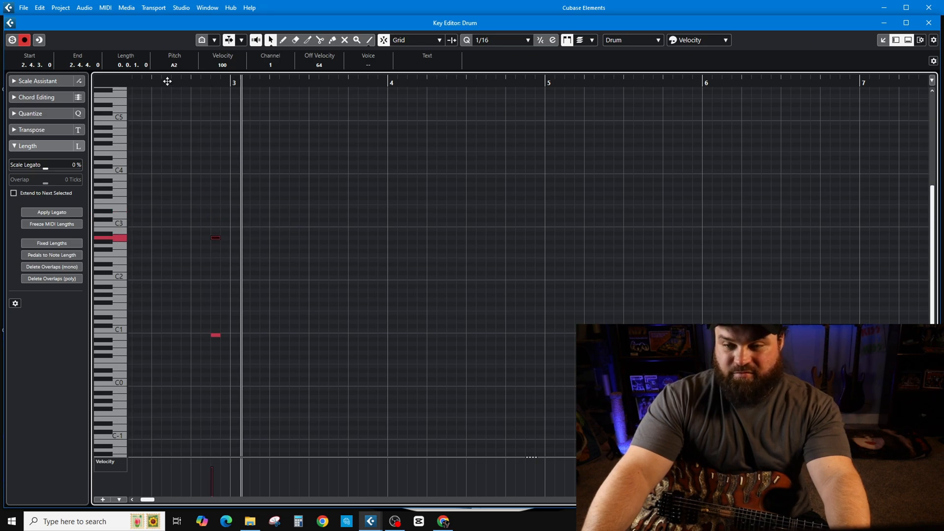
left_click(167, 81)
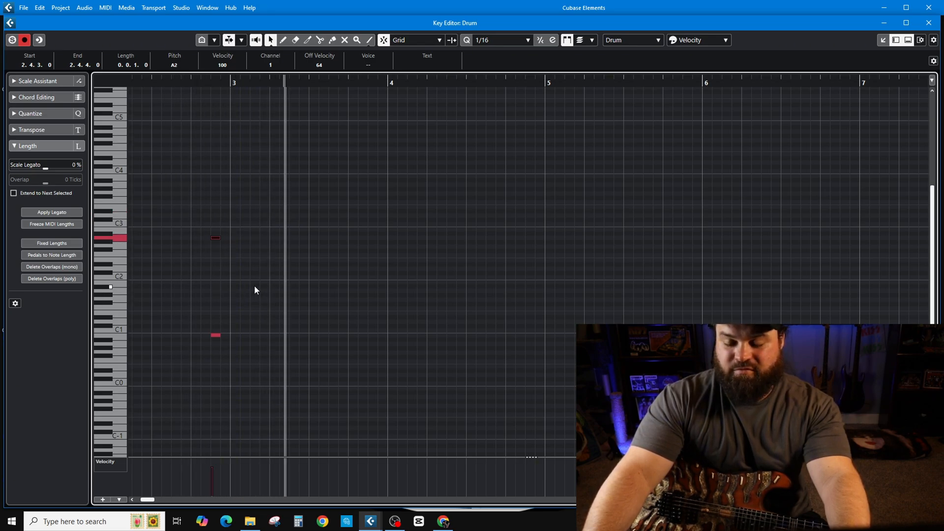
left_click(201, 85)
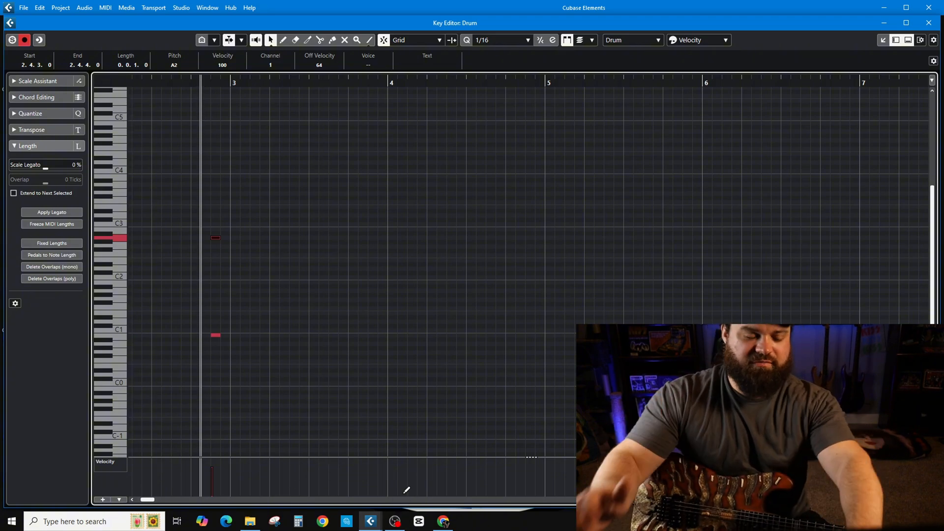
key("space")
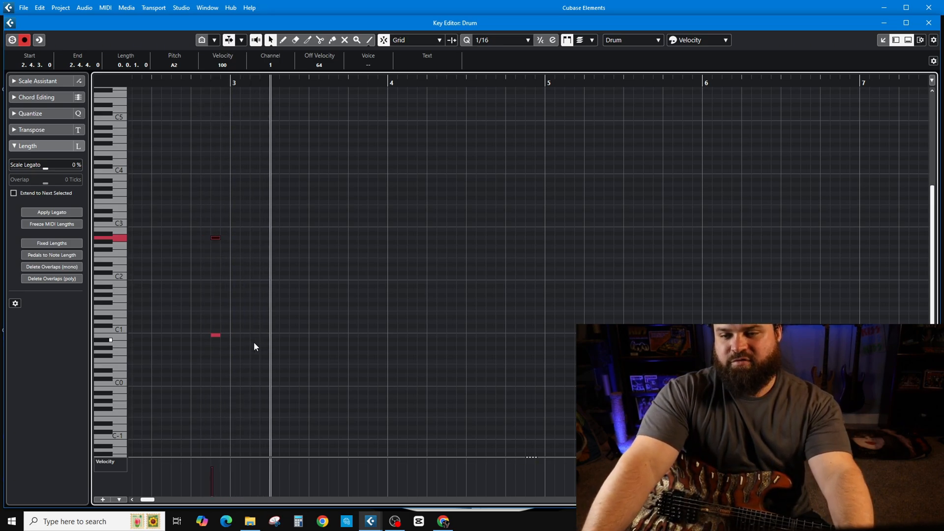
Add a 1/16 note on C1 at 3.2.1 in the Drum part
left_click(212, 79)
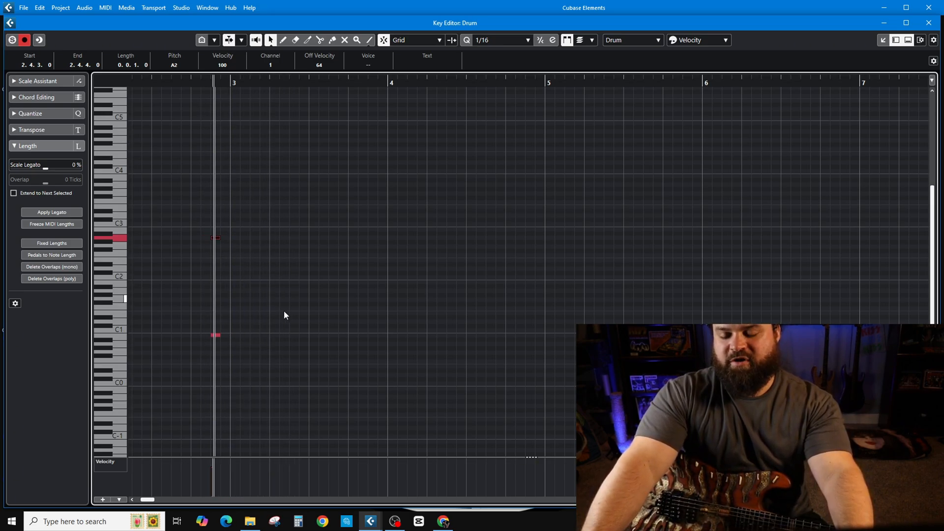
left_click(274, 329)
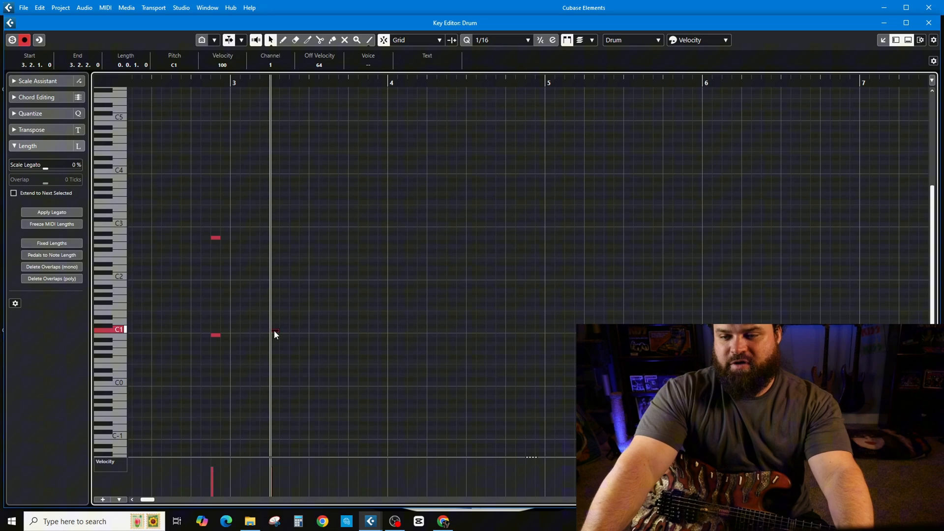
Add 1/16 notes on C1 at 3.3.1, 3.4.1 and 4.1.1 in the Drum part
left_click(314, 328)
left_click_drag(314, 326, 314, 330)
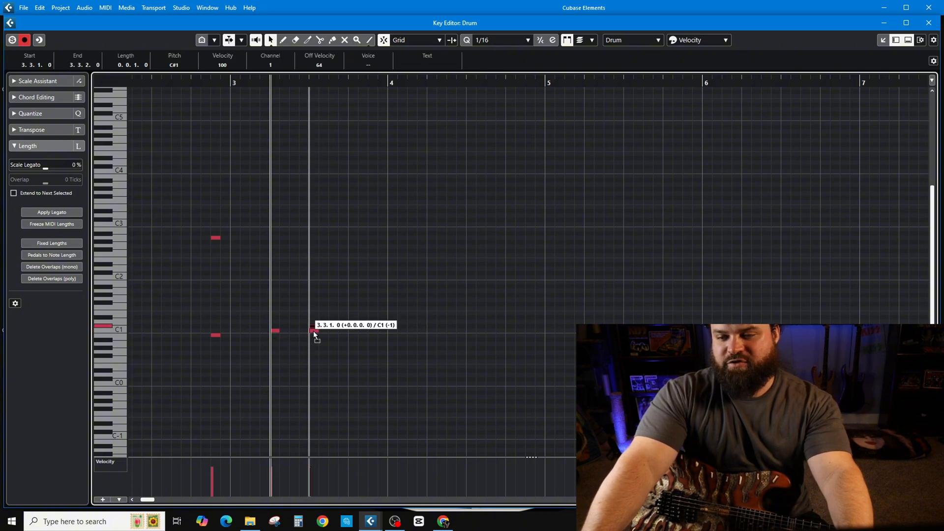
left_click(353, 330)
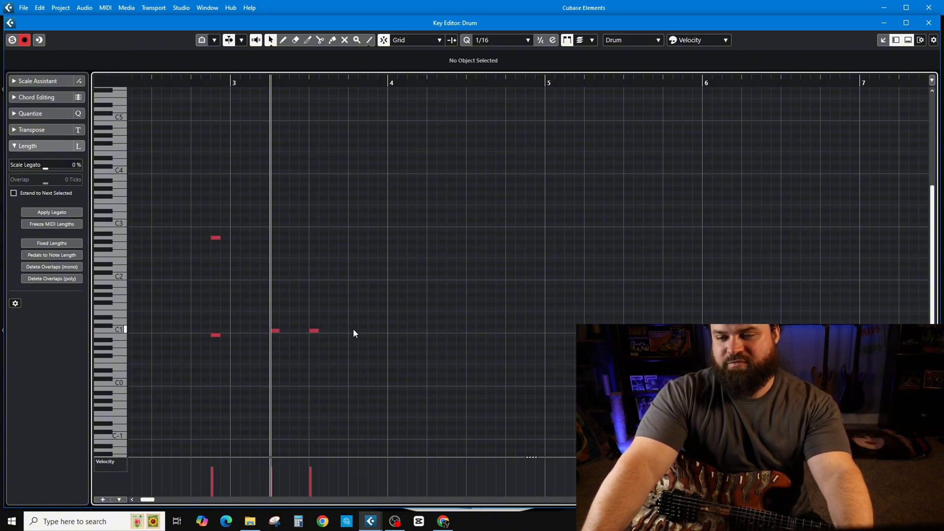
left_click(393, 330)
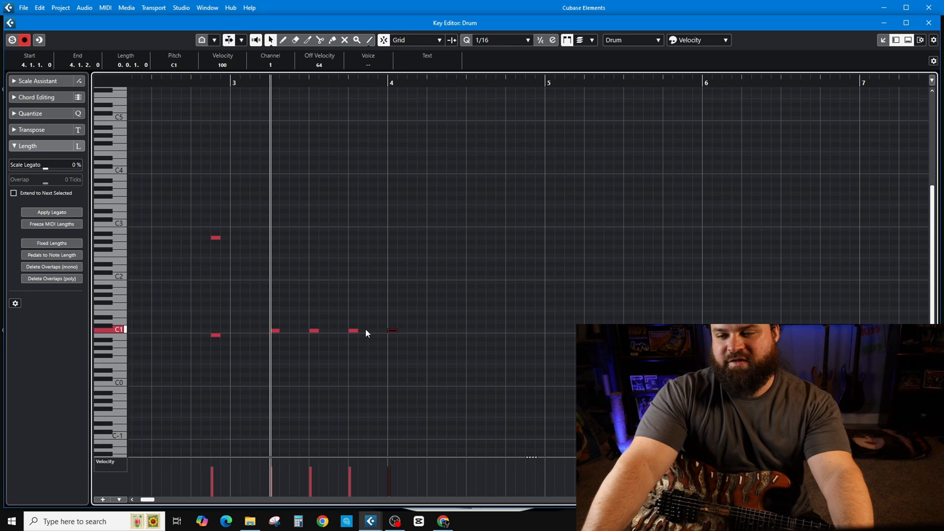
Select the four C1 notes from 3.2.1 to 4.1.1 and lower them to B0
left_click_drag(268, 313, 392, 339)
left_click(276, 328)
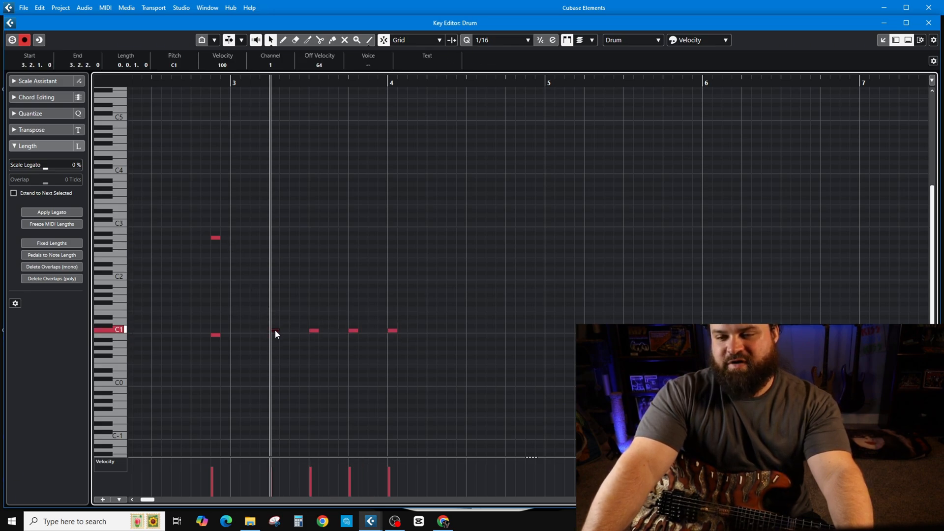
left_click_drag(261, 310, 398, 353)
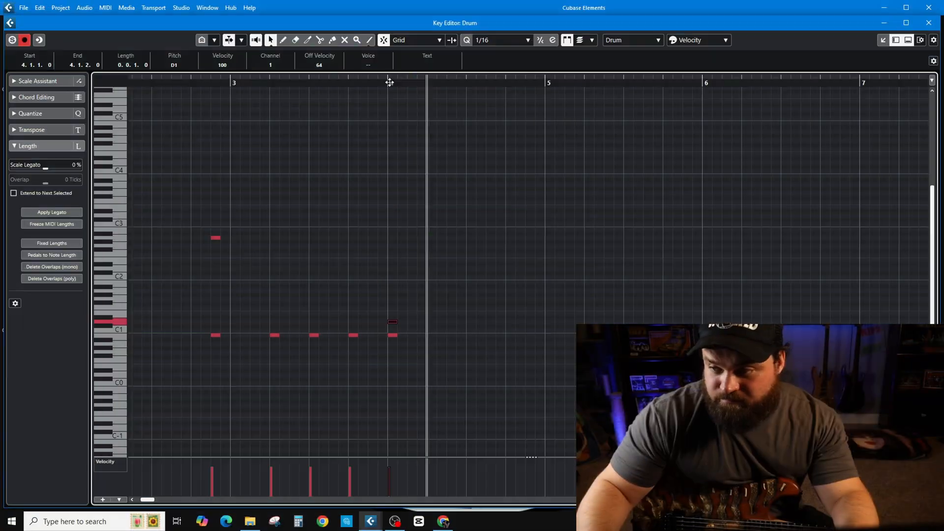
Set the quantize to 1/32, add D1 at 4.1.1, and program a descending D2, B1, A1 and G1 fill over B0 hits in bar 4
left_click(424, 269)
left_click(455, 269)
left_click(497, 282)
left_click(514, 290)
left_click(528, 291)
left_click(547, 299)
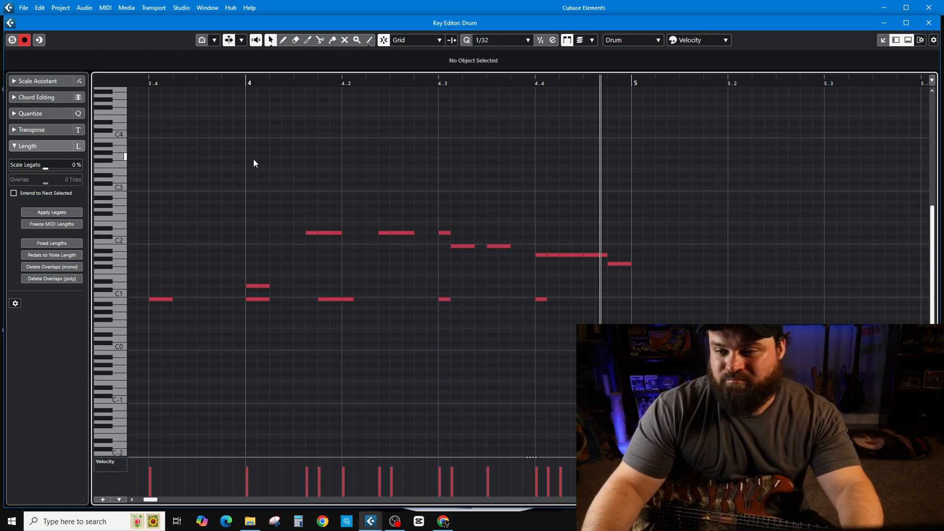
Add 1/32 notes on E4 at 4.2.1, 4.3.1 and 4.4.1 and play the bar 4 fill back
left_click_drag(250, 131, 499, 135)
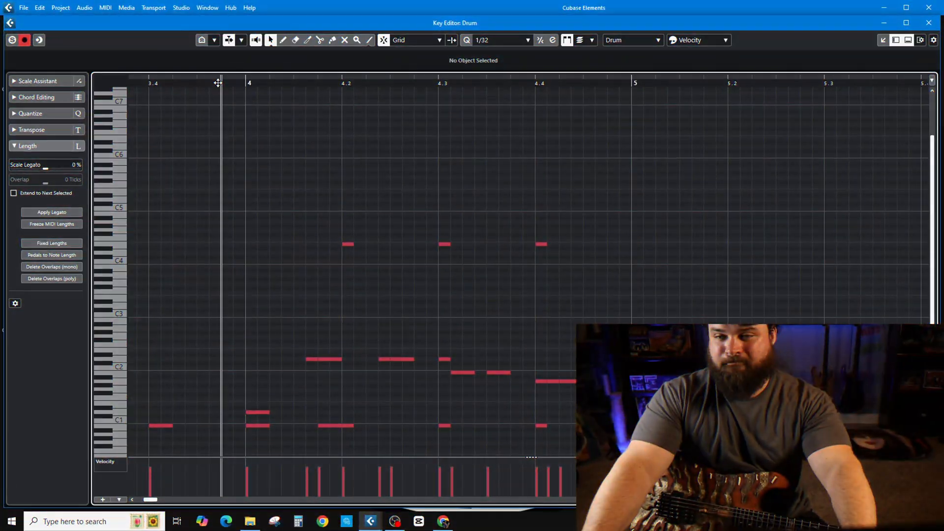
key("space")
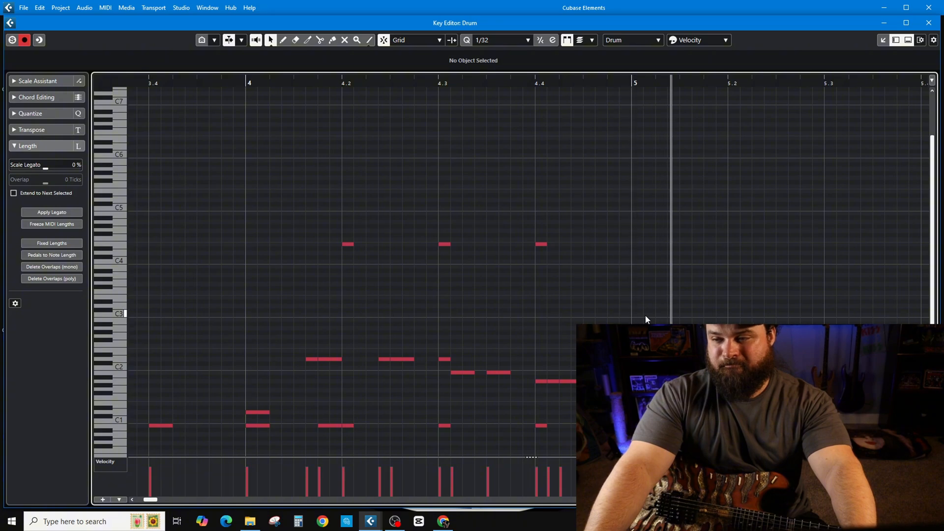
key("space")
scroll(654, 351, "down", 4)
scroll(559, 331, "down", 4)
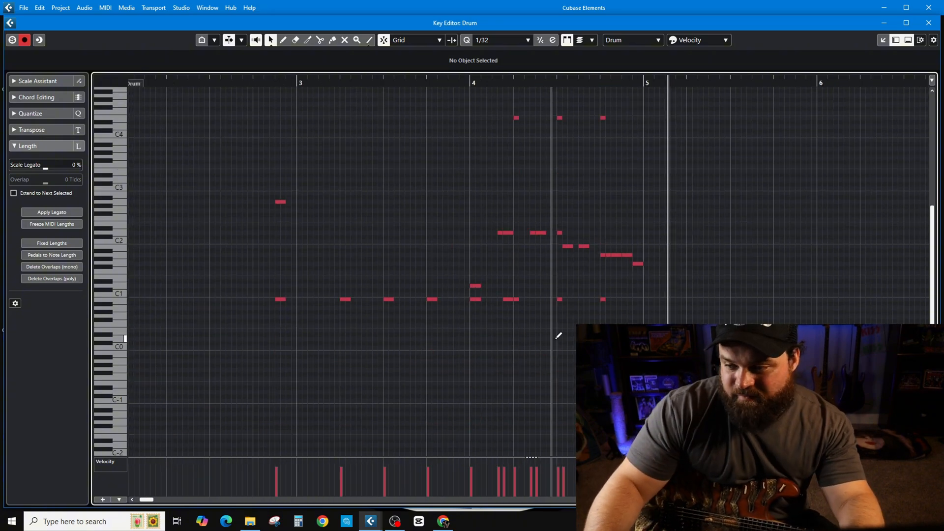
scroll(561, 331, "up", 5)
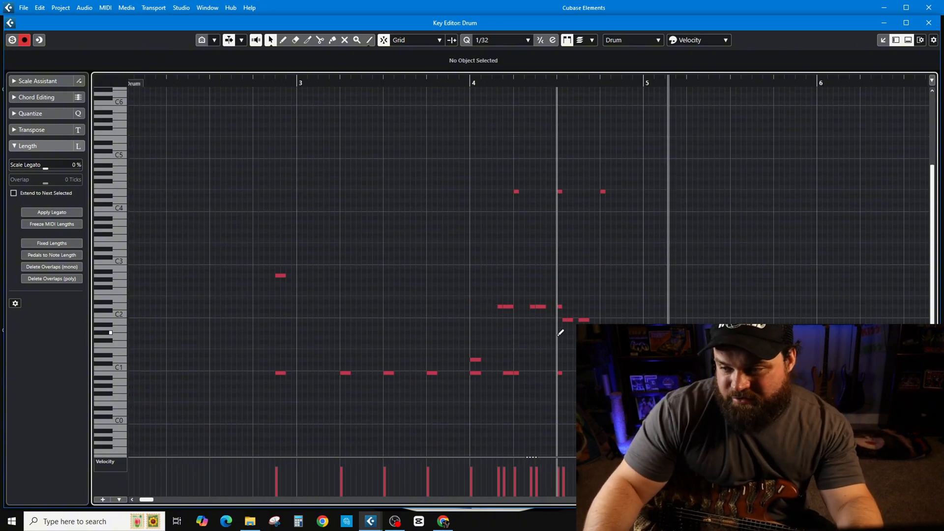
Set the playback position to bar 5 and add a 1/32 note on D#2 at 5.1.1
left_click(645, 78)
scroll(665, 246, "left", 2)
scroll(634, 265, "right", 5)
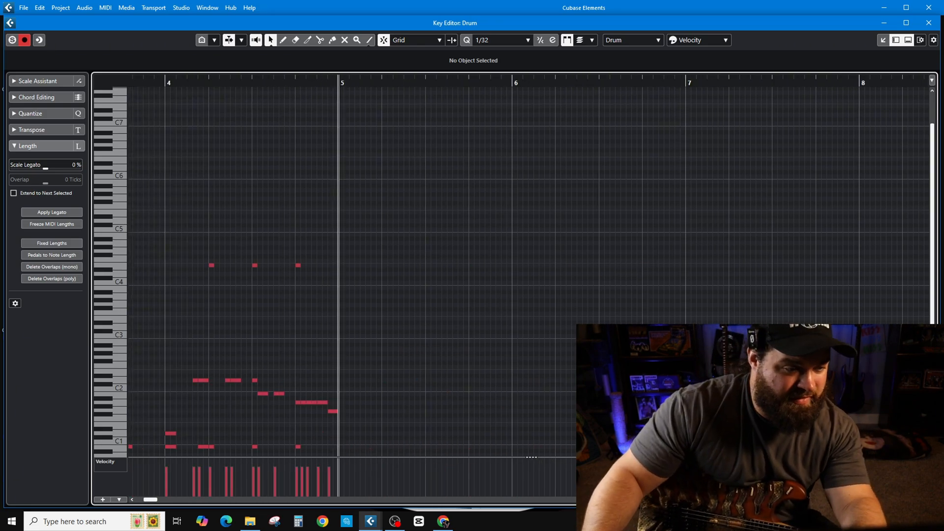
scroll(370, 375, "up", 2)
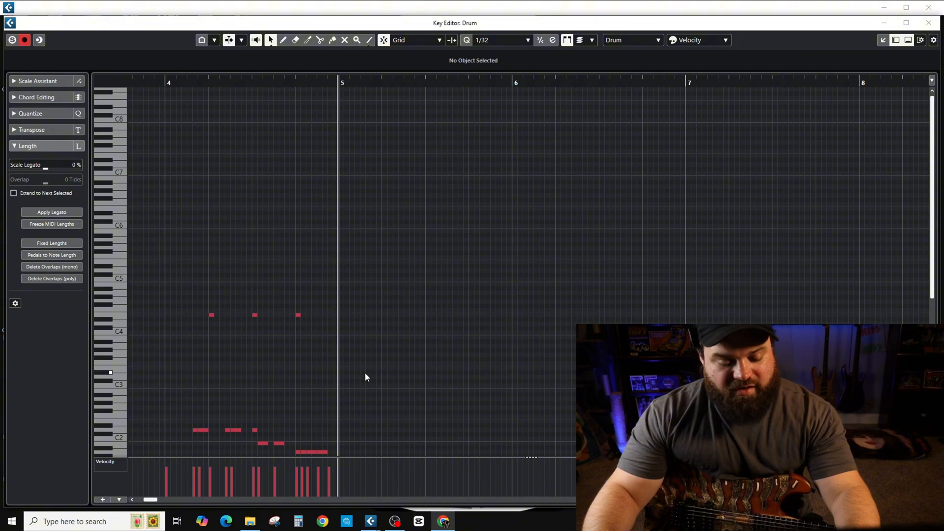
scroll(363, 376, "down", 6)
scroll(356, 385, "up", 6)
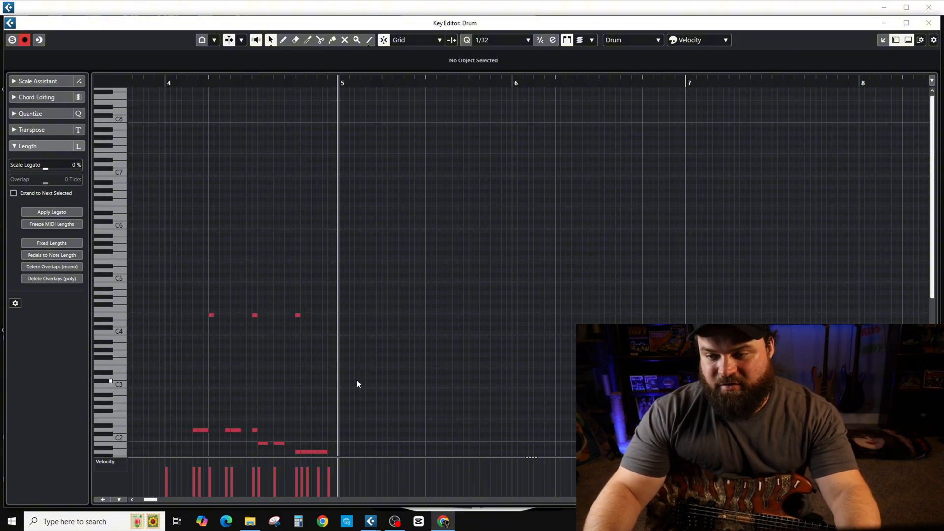
scroll(356, 379, "down", 8)
scroll(356, 377, "up", 3)
scroll(362, 347, "down", 1)
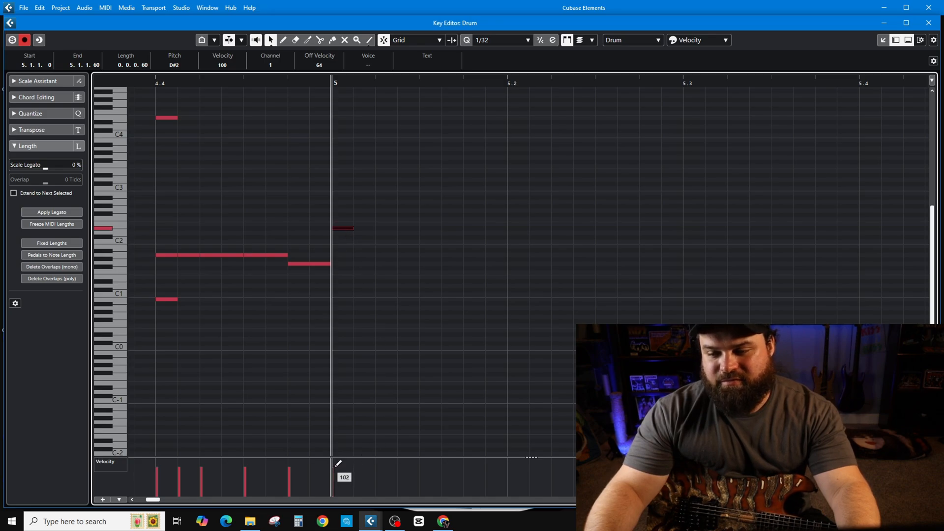
Repeat the D#2 note at eighth-note intervals through bars 5 and 6 with velocity 127, and play it back
left_click(388, 228)
left_click_drag(397, 215, 384, 238)
key("Delete")
left_click(347, 228)
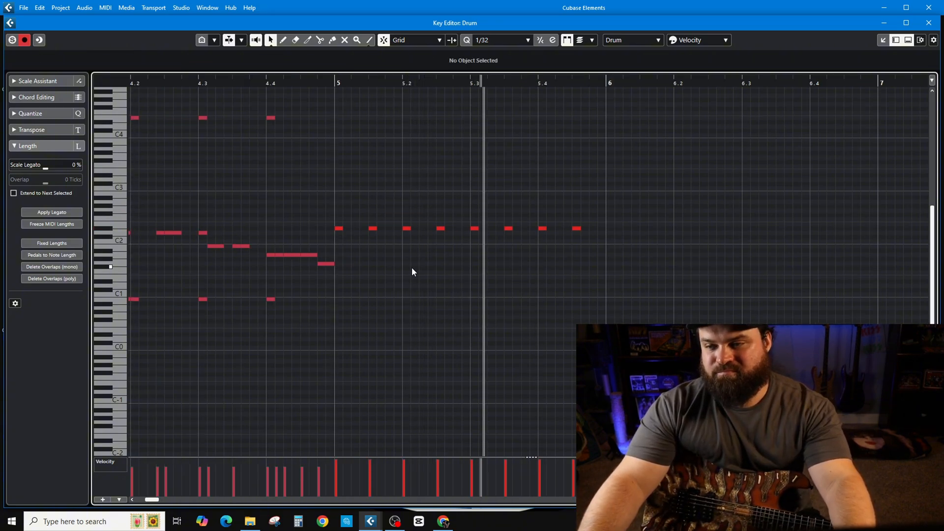
key("space")
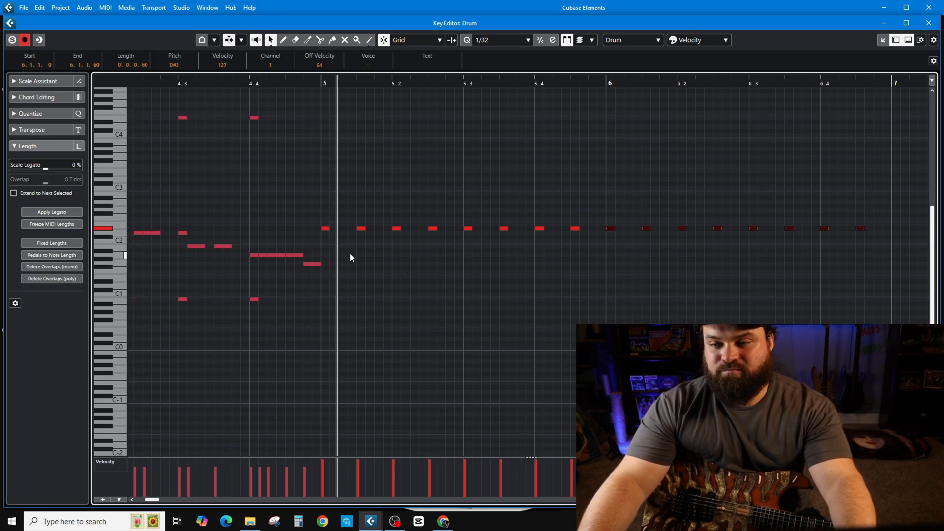
scroll(622, 324, "down", 3)
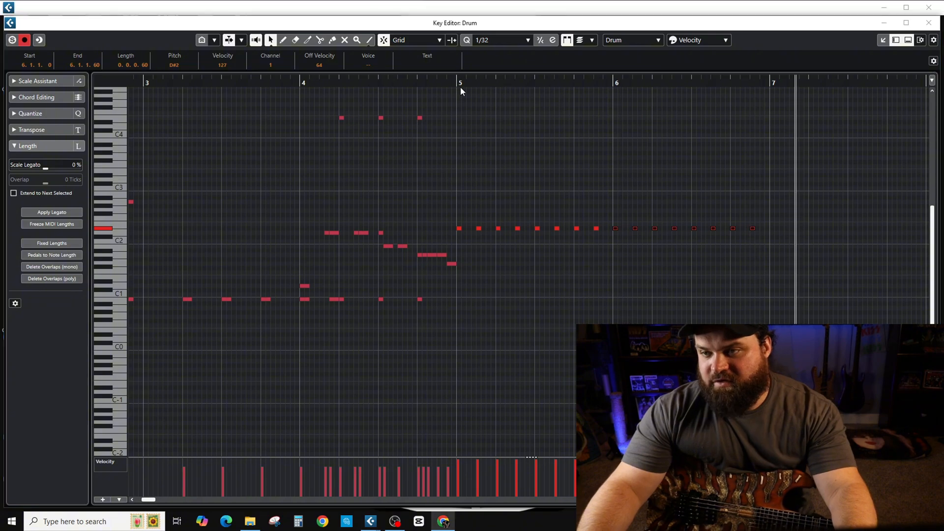
Set the quantize to 1/16, add C1 notes at 5.1.1, 5.1.3 and 5.2.3, and play them back
left_click(457, 85)
scroll(557, 337, "up", 3)
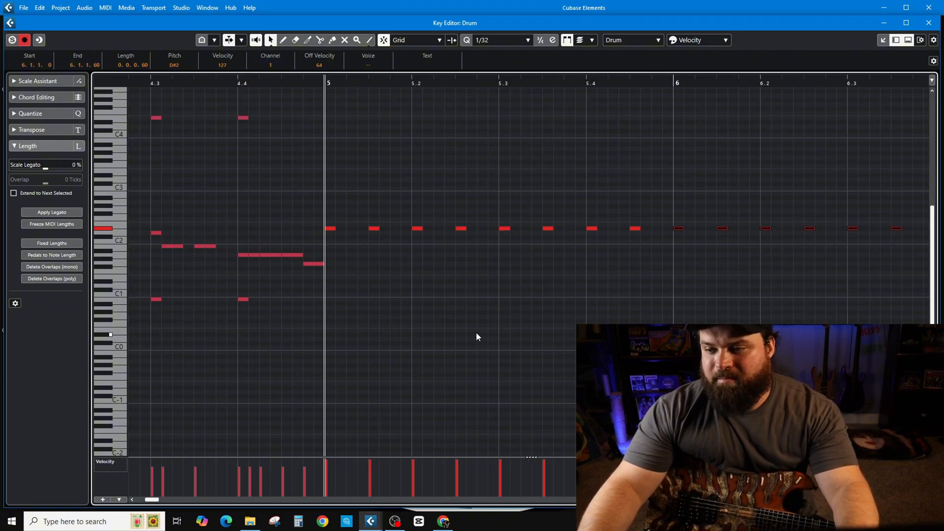
left_click(491, 41)
left_click(492, 108)
left_click(337, 294)
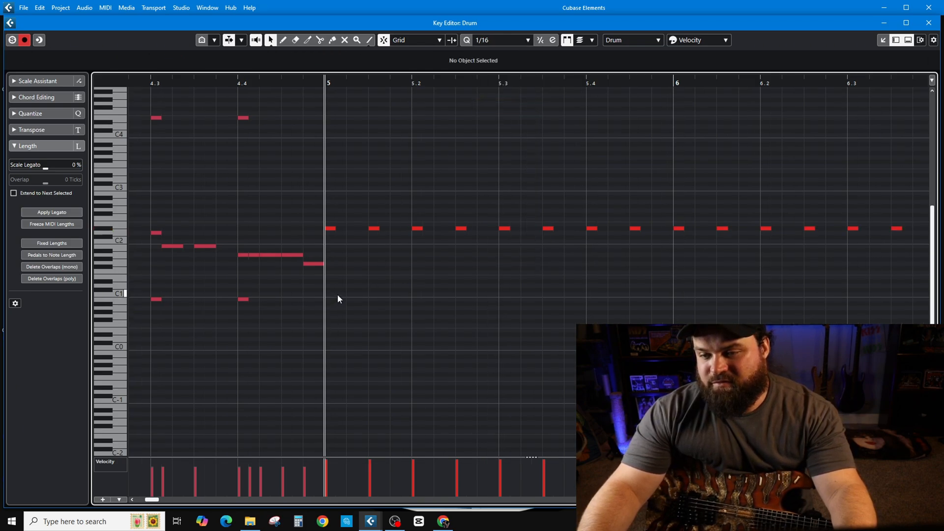
left_click(379, 295)
key("space")
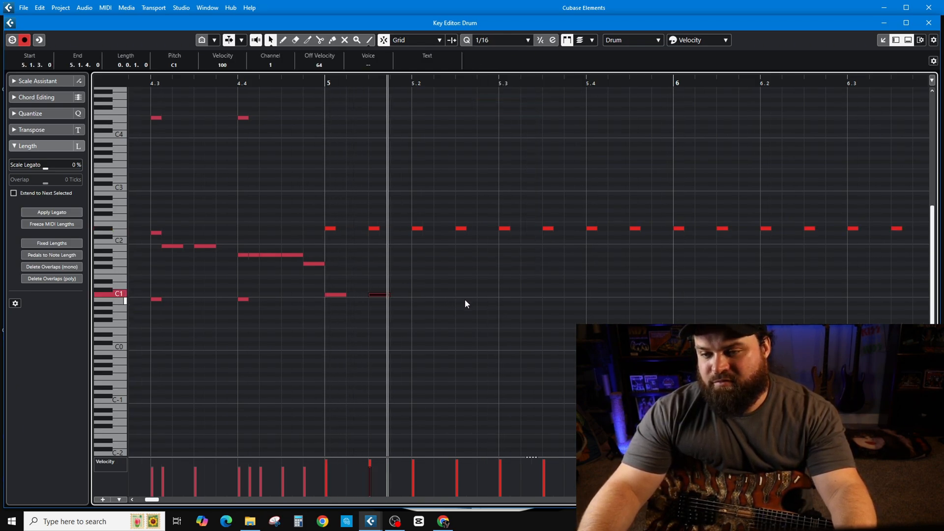
Add a C1 note at 5.3.3 and E1 notes at 5.2.1 and 5.4.1, playing the groove back from bar 5
left_click(335, 80)
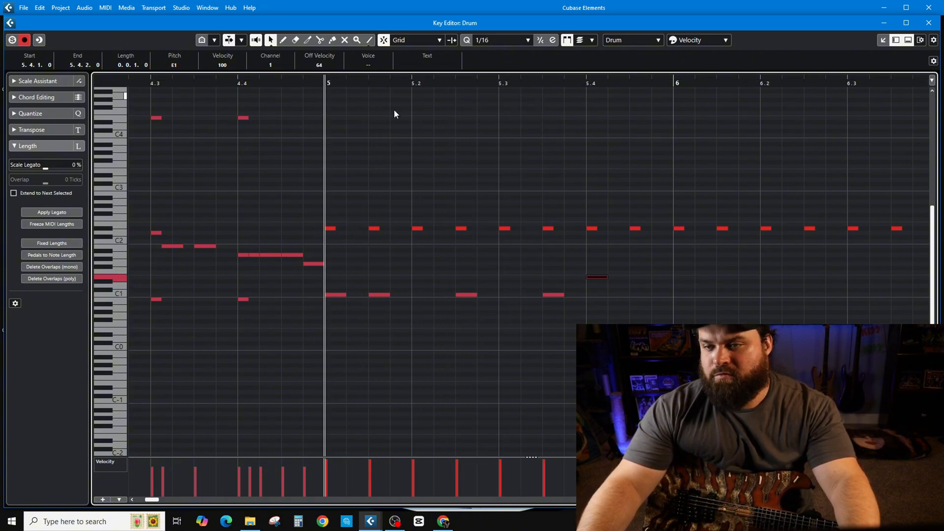
key("space")
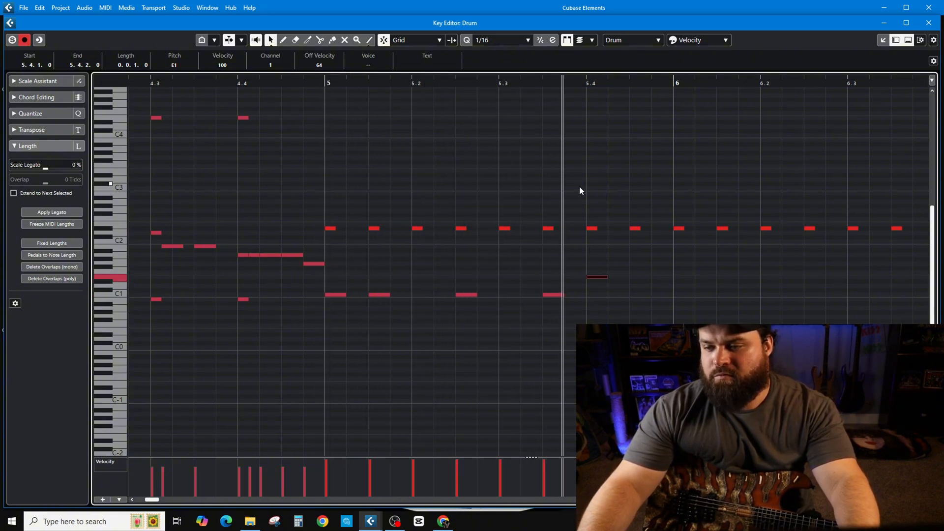
double_click(428, 278)
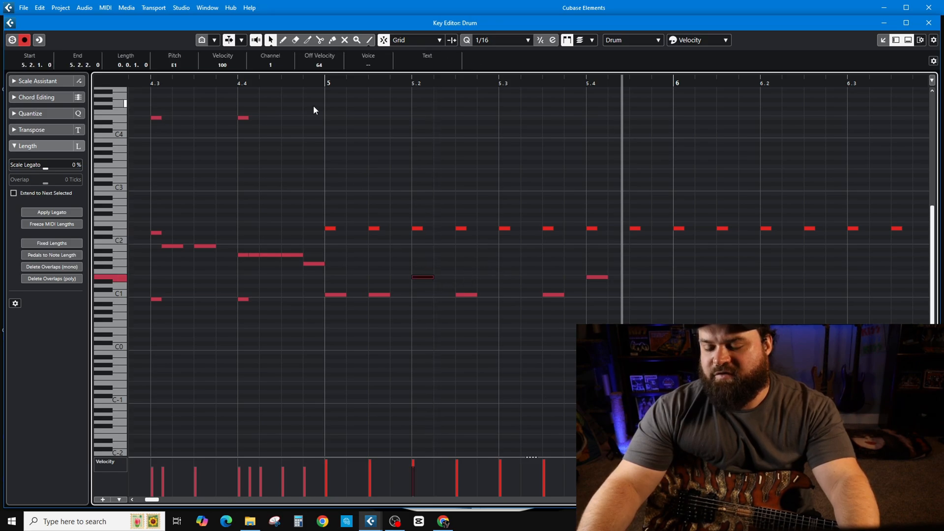
left_click(325, 84)
key("space")
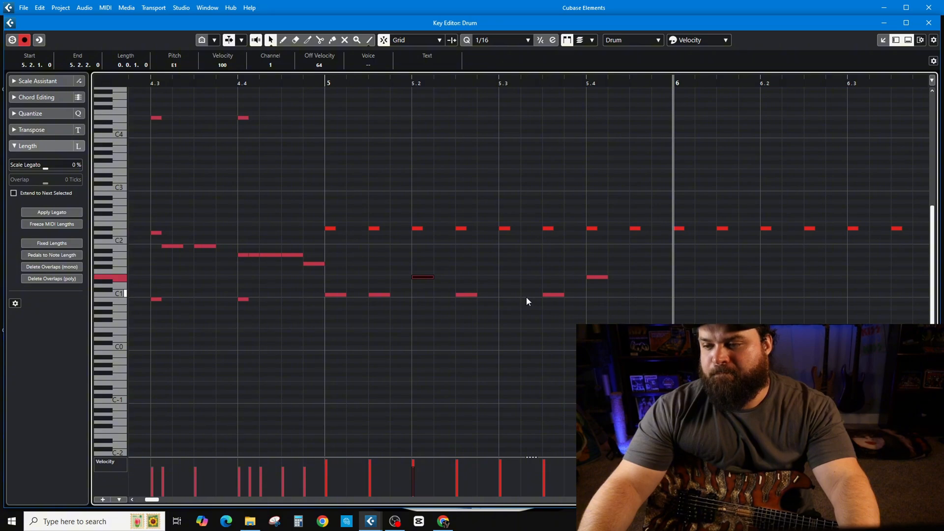
Copy the C1 and E1 pattern of bar 5 to the start of bar 6 and play both bars back
left_click_drag(326, 311, 662, 274)
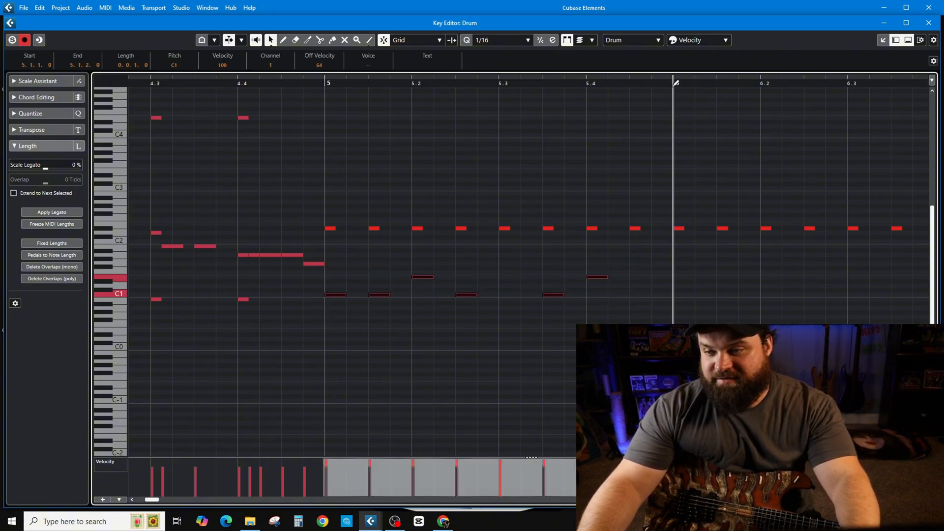
key("ctrl+v")
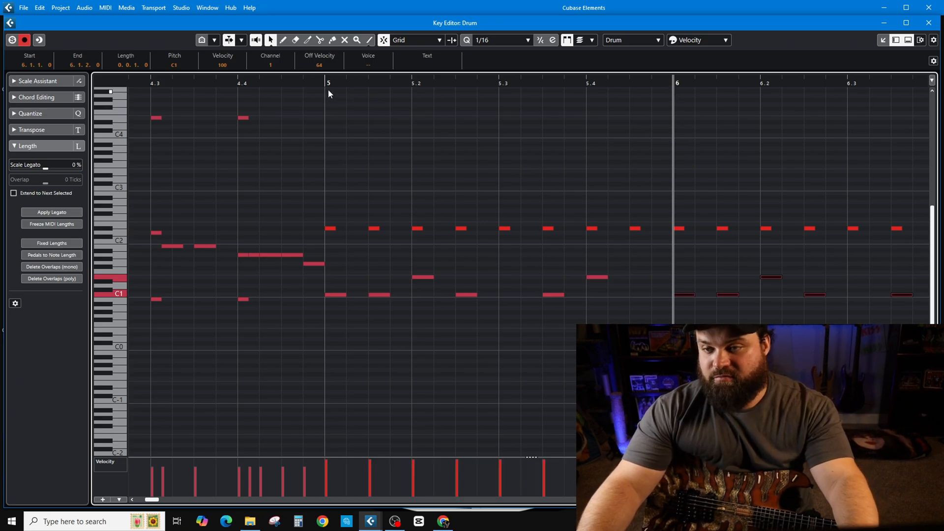
left_click(328, 89)
key("space")
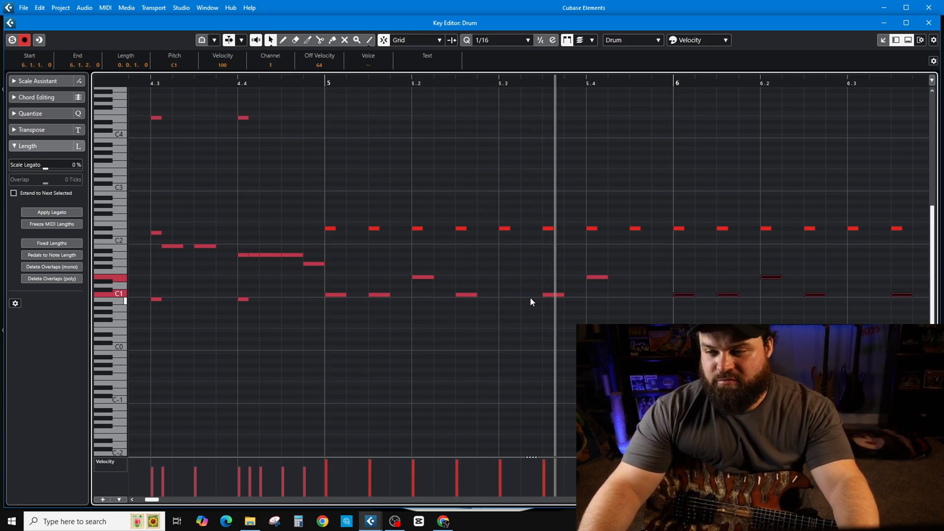
scroll(694, 346, "down", 4)
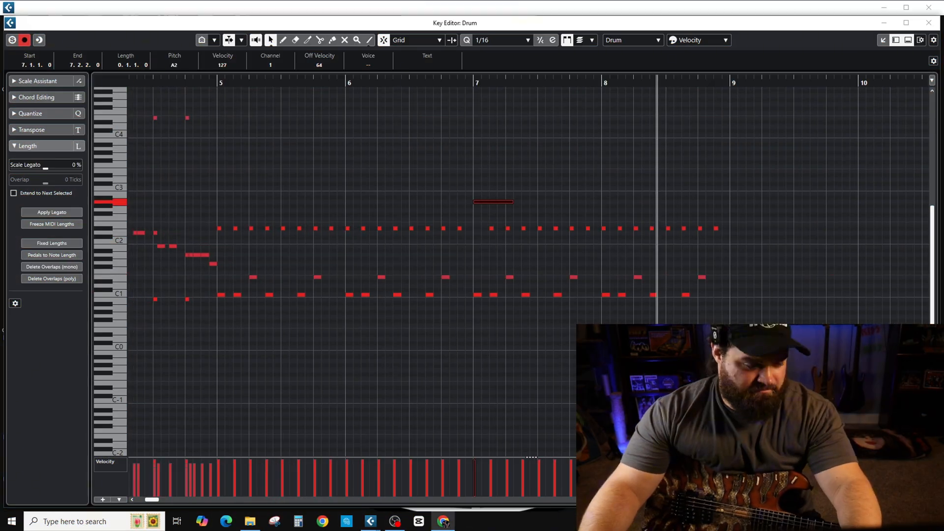
Play back the finished Drum part from around bar 13 and review its cymbal, snare and kick notes
left_click_drag(160, 181, 348, 330)
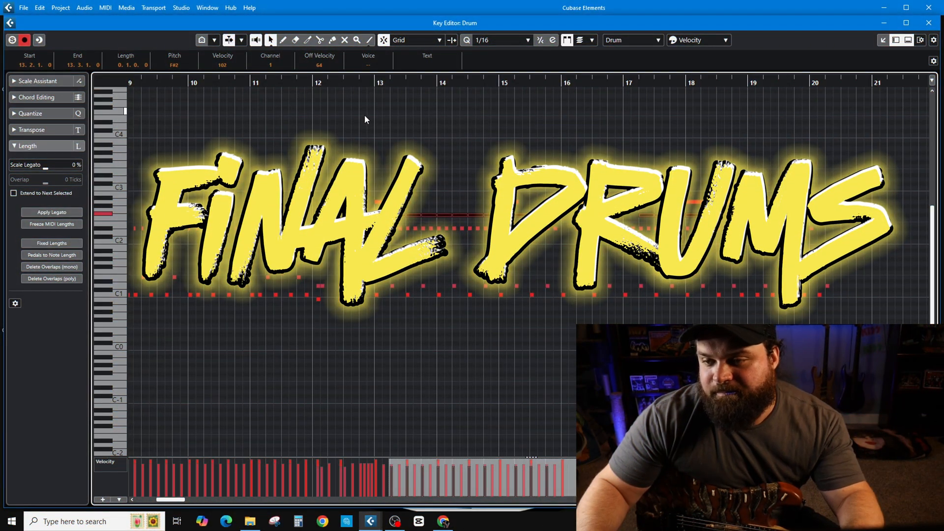
key("space")
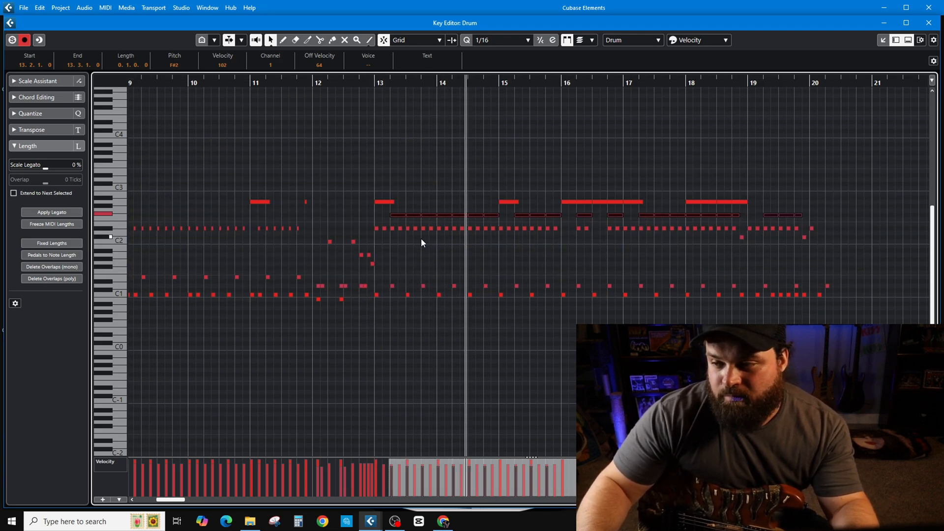
left_click_drag(360, 223, 824, 231)
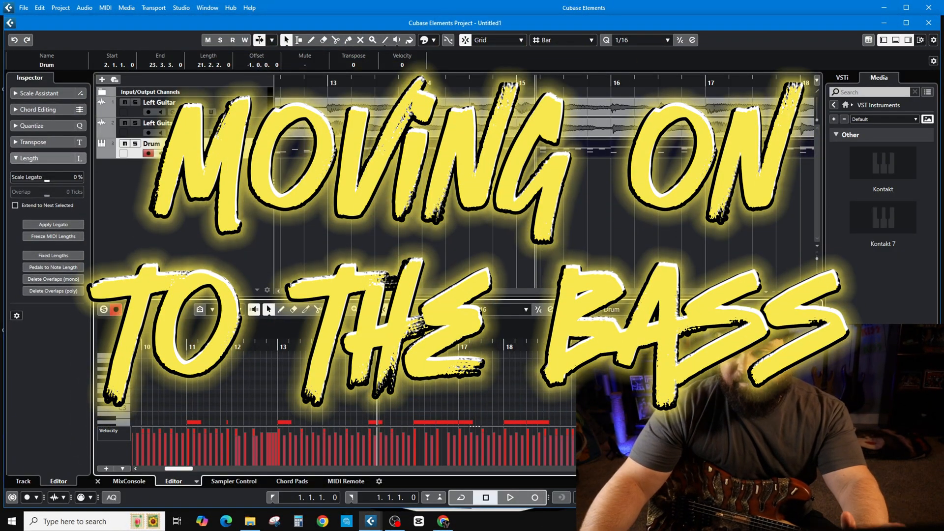
Create a new Kontakt 7 instrument track below the Drum track from the VST instruments in the media browser
double_click(871, 227)
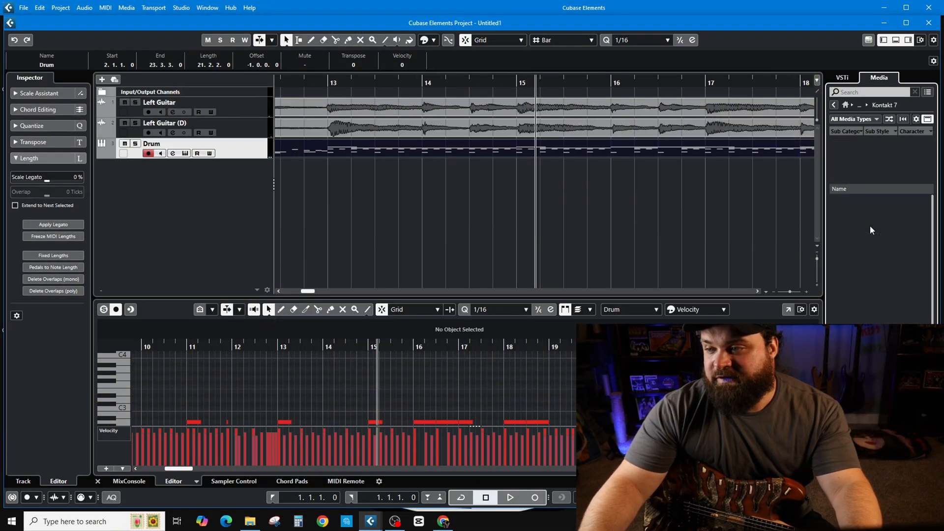
left_click(211, 196)
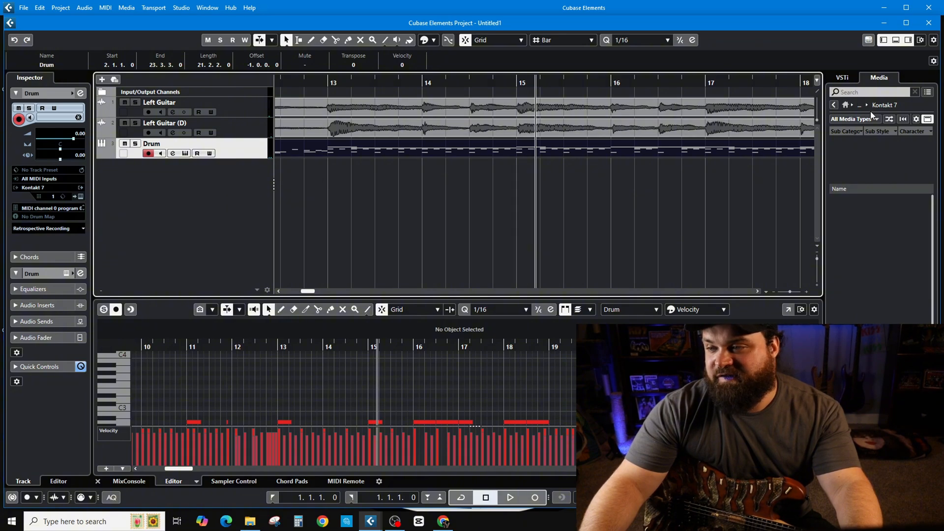
left_click(833, 105)
left_click_drag(882, 217, 220, 181)
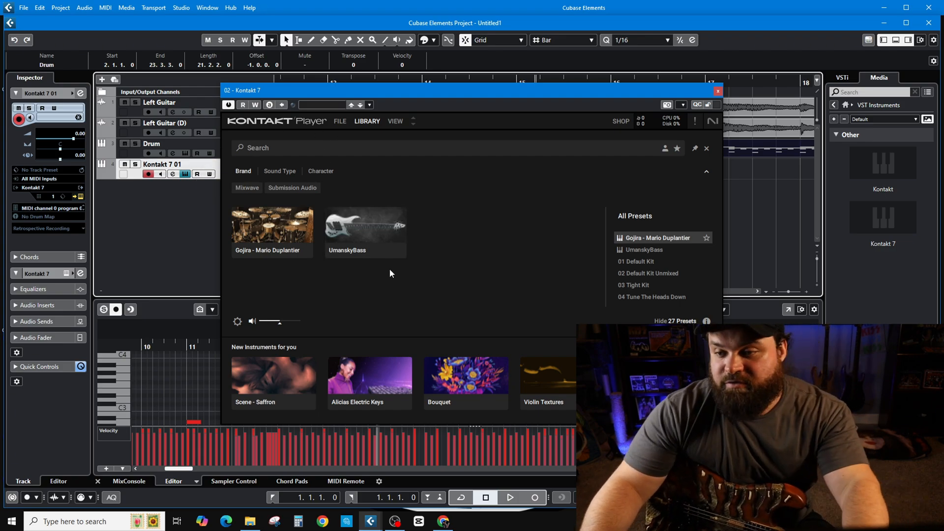
Select the UmanskyBass library in Kontakt and look through its GRIT and HVY bass presets
left_click(364, 240)
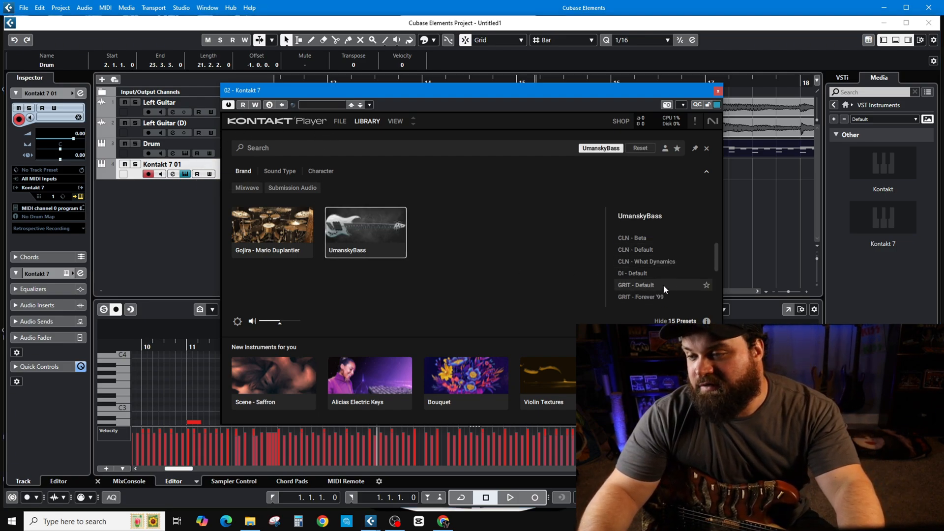
scroll(663, 285, "down", 3)
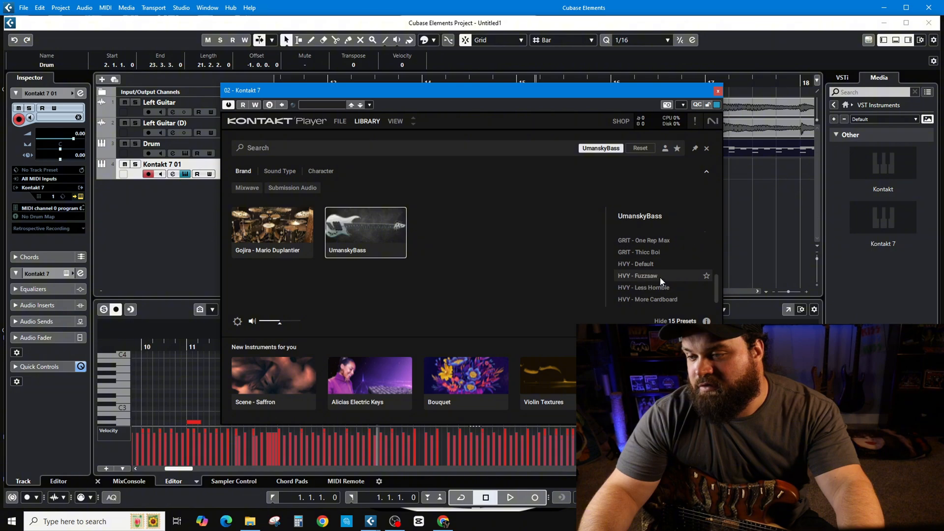
scroll(660, 281, "up", 1)
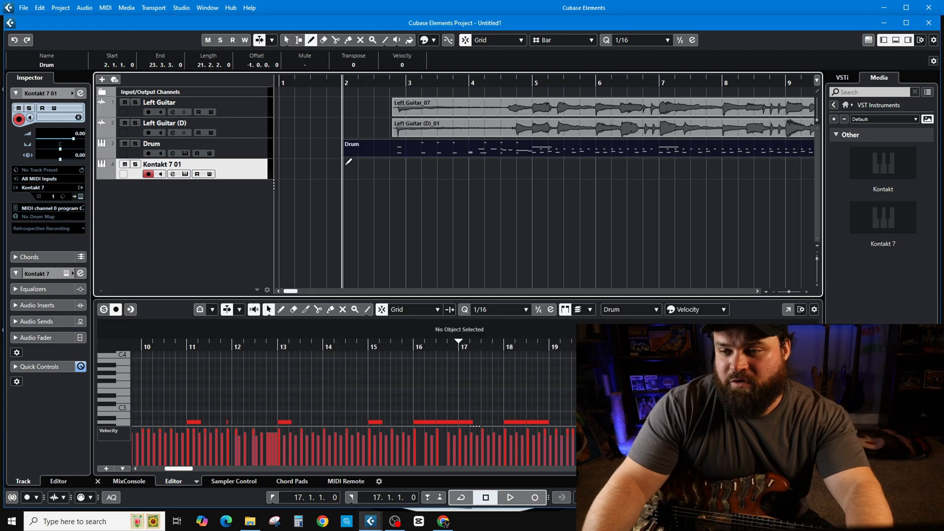
Draw a MIDI part on the Kontakt 7 01 track from bar 2 to bar 9 and open it in the Key Editor
left_click_drag(348, 161, 781, 179)
scroll(414, 195, "down", 4)
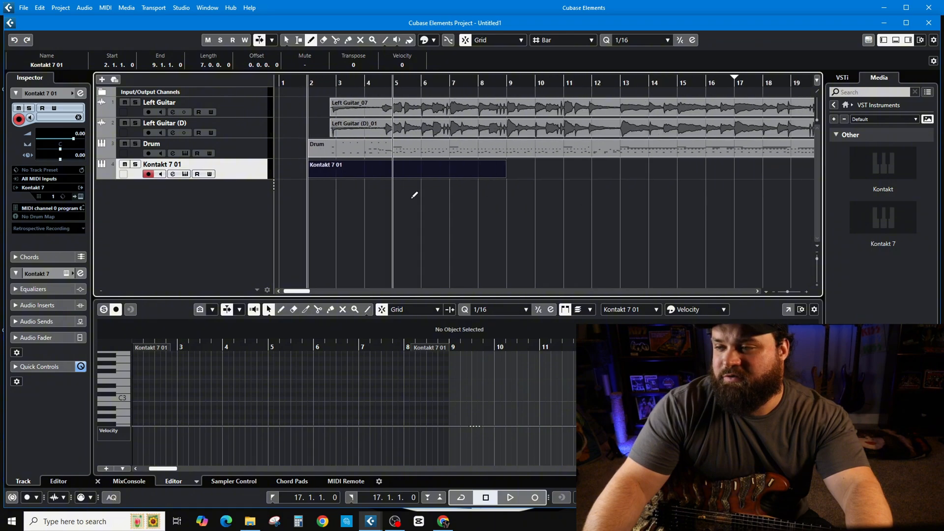
double_click(345, 165)
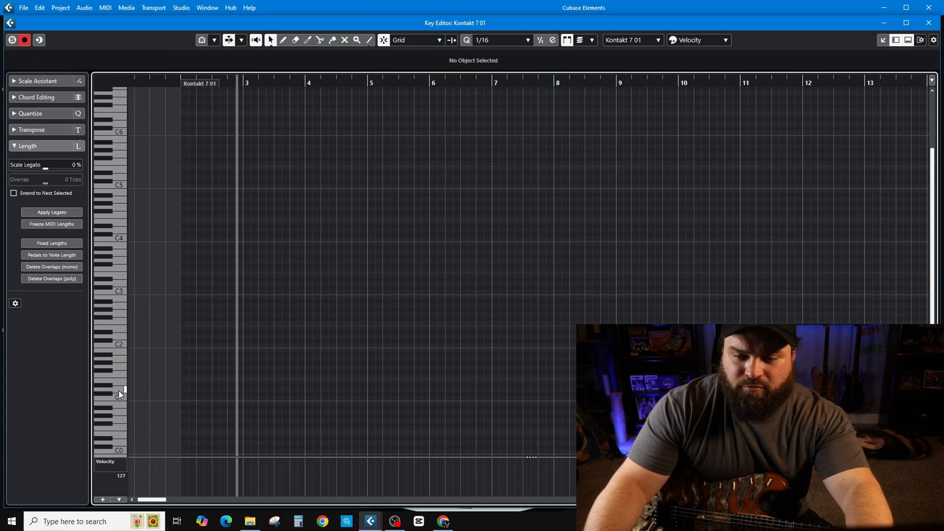
Add a sixteenth D1 note at 2.4.2 to the bass part, play it back, and move it to C#1 at 2.4.3
left_click(105, 393)
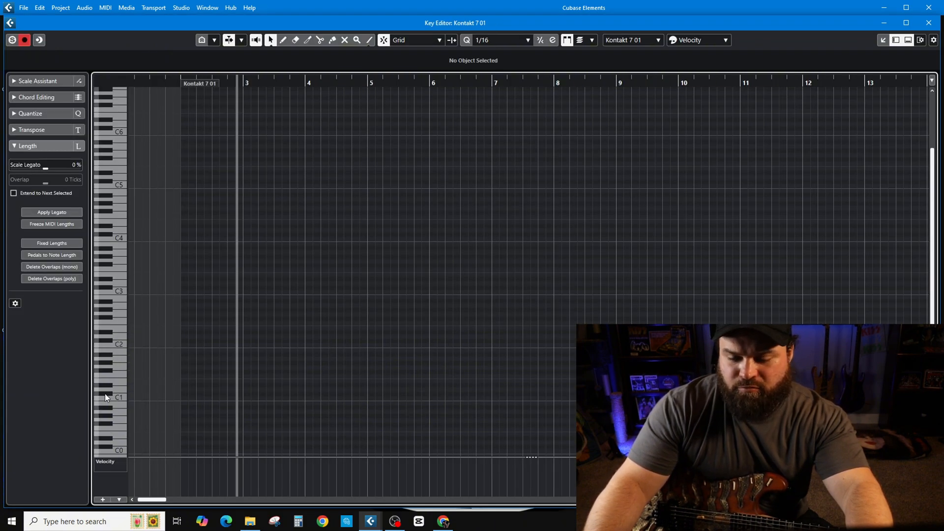
left_click(234, 391)
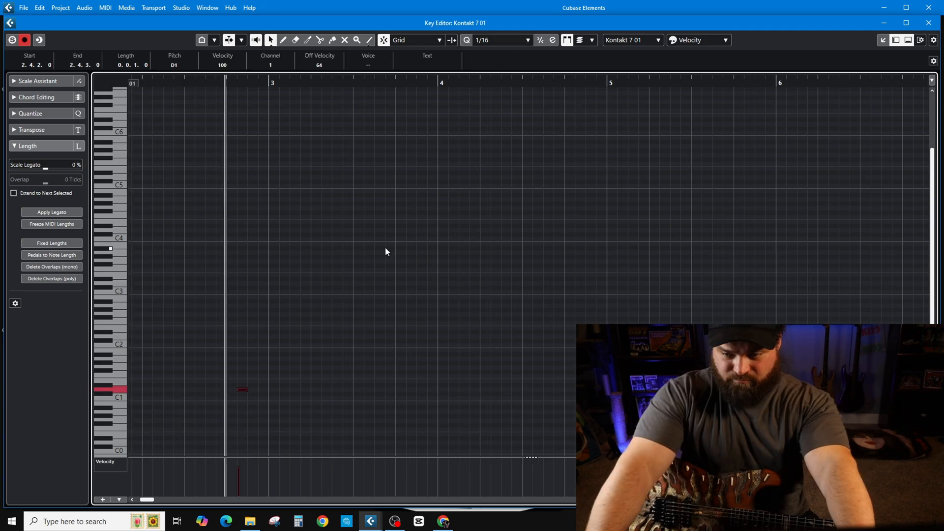
key("space")
key("space")
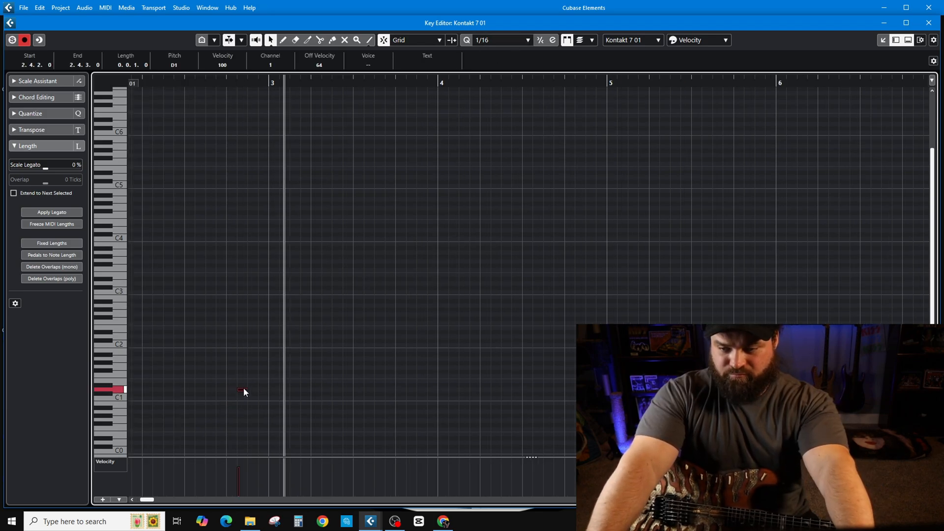
left_click_drag(242, 389, 253, 396)
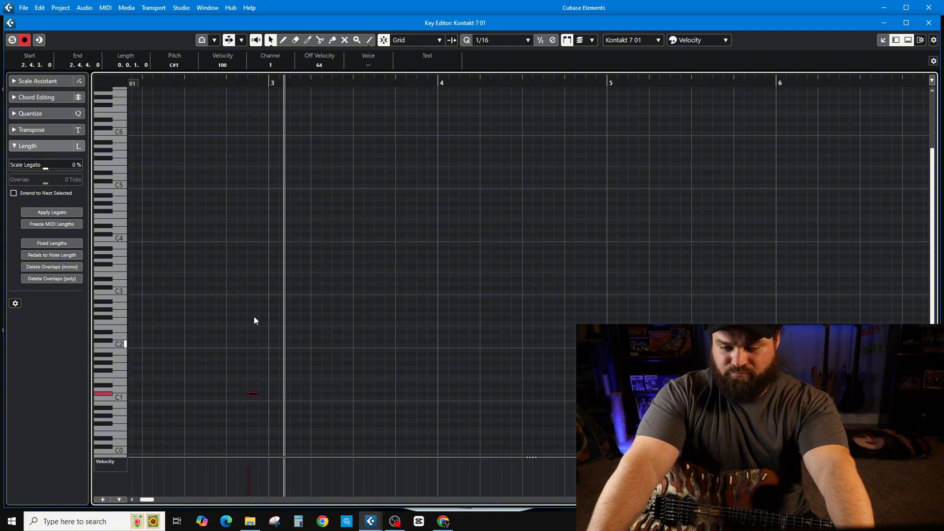
key("space")
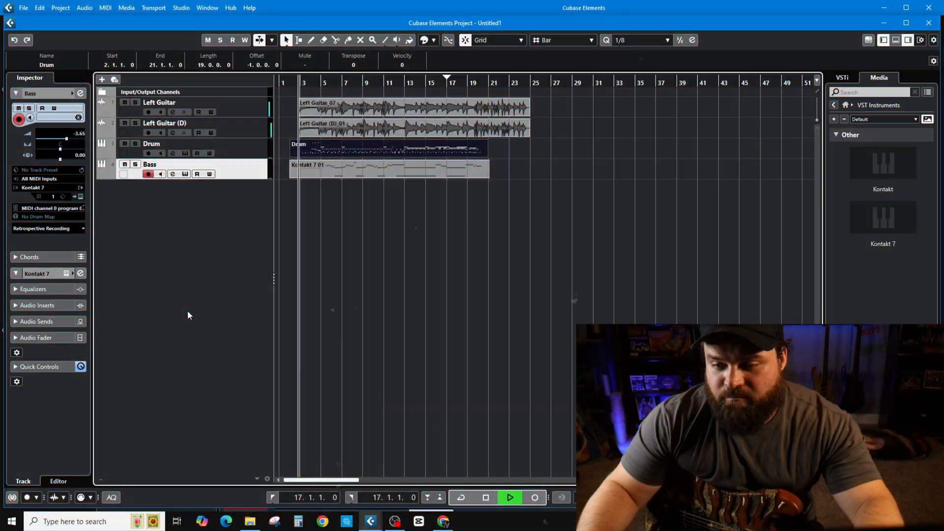
Insert StudioEQ in the second insert slot of the Stereo Out mixer channel and slightly lower band 2 near 1 kHz during playback
left_click(181, 8)
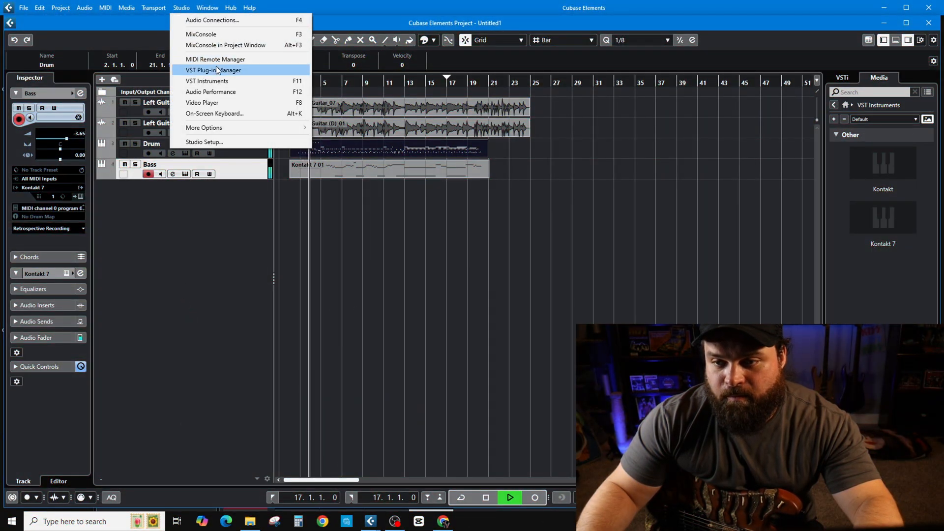
left_click(220, 35)
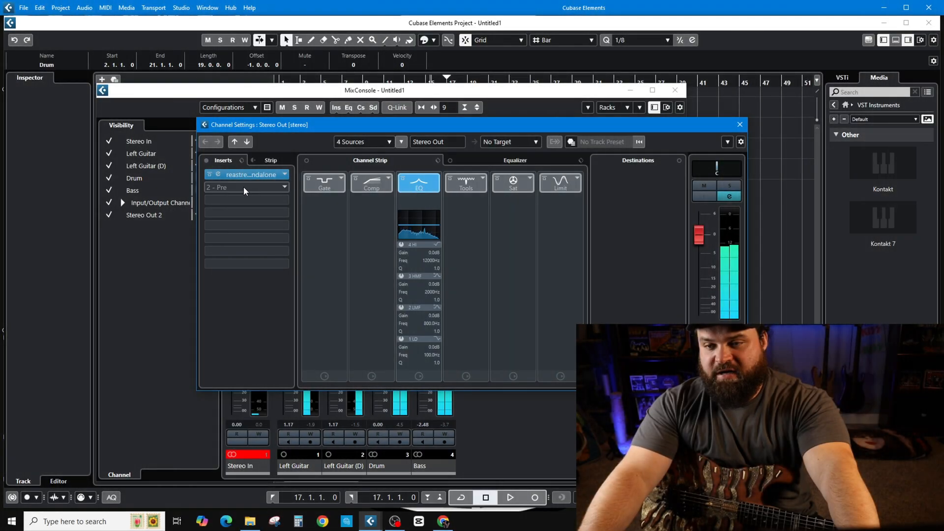
left_click(248, 175)
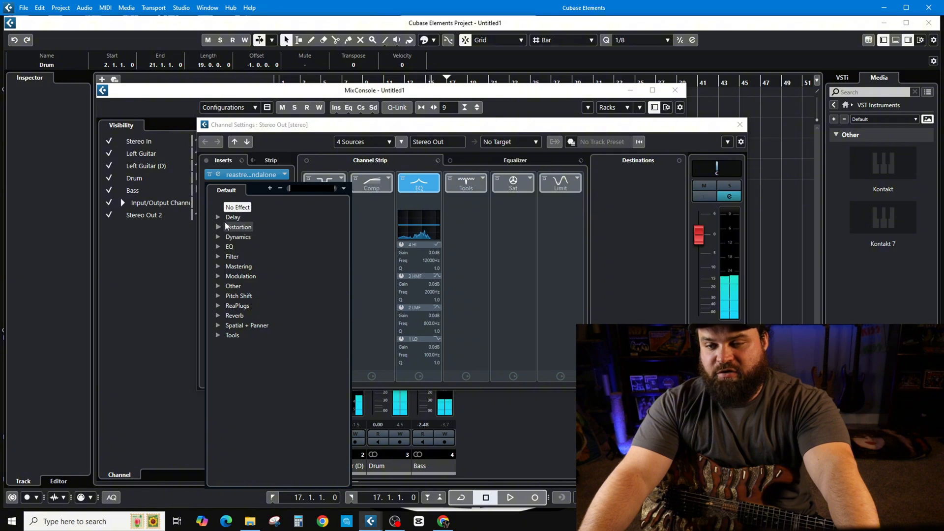
left_click(217, 248)
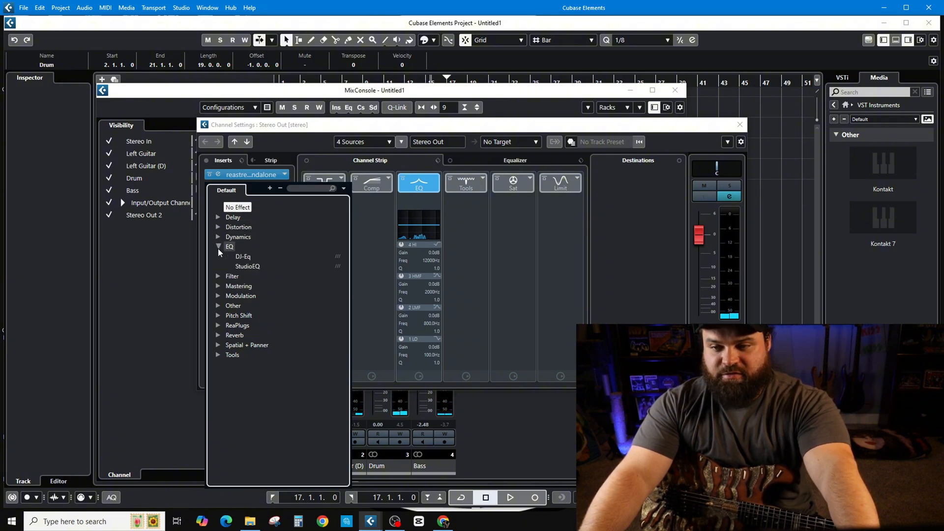
left_click(247, 266)
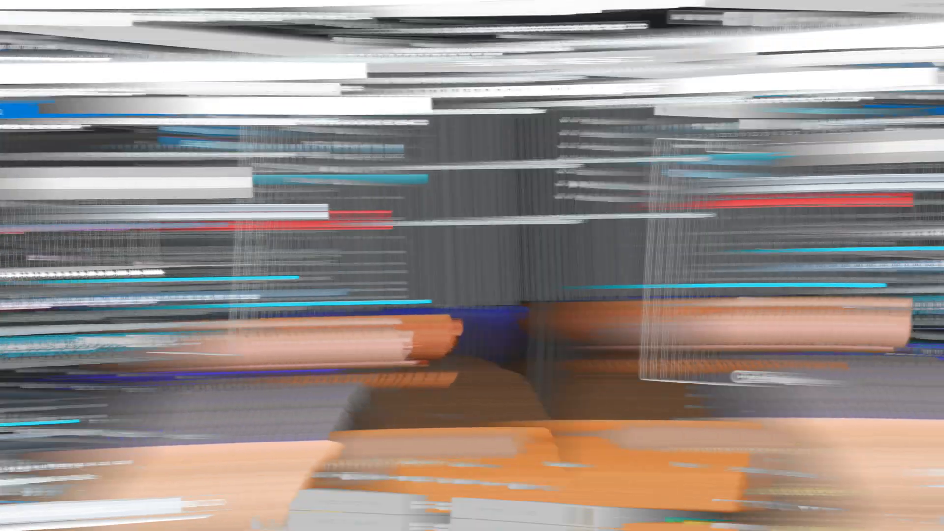
key("space")
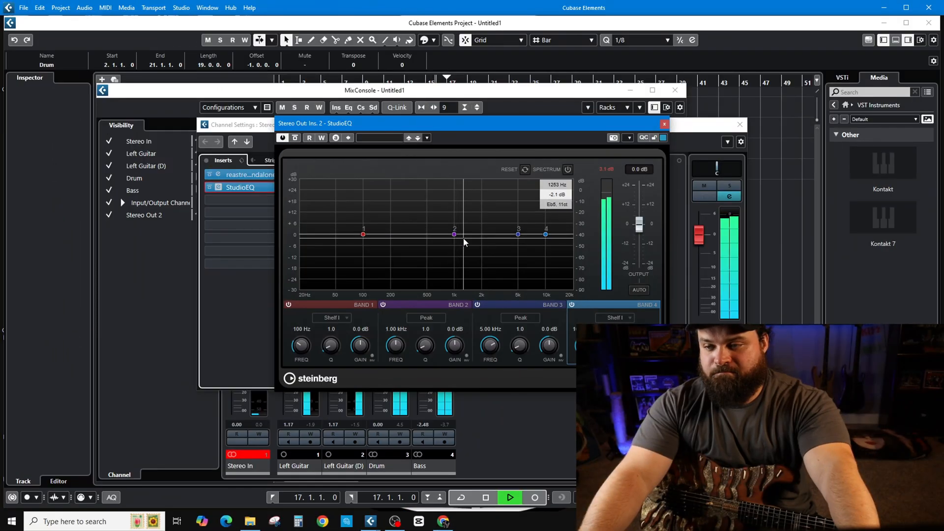
mouse_move(454, 235)
left_mouse_down()
mouse_move(456, 203)
mouse_move(457, 243)
left_mouse_up()
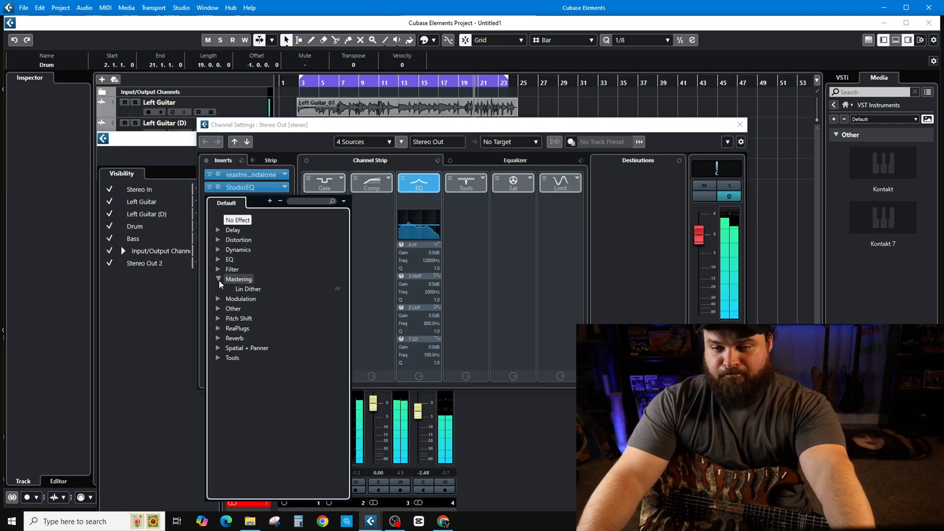
Insert the Tube Compressor in the third Stereo Out insert slot and return to the project window
left_click(218, 249)
left_click(257, 358)
left_click(606, 114)
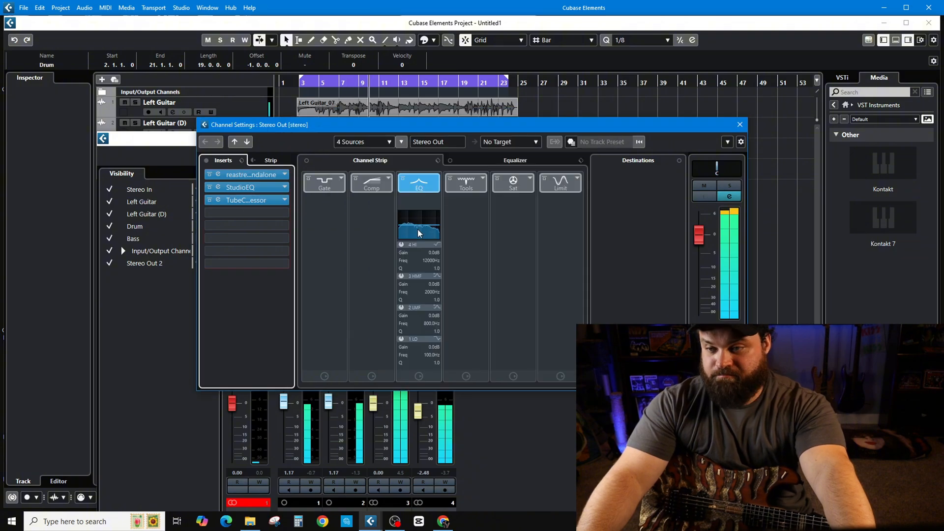
left_click(337, 187)
left_click(367, 208)
left_click(778, 140)
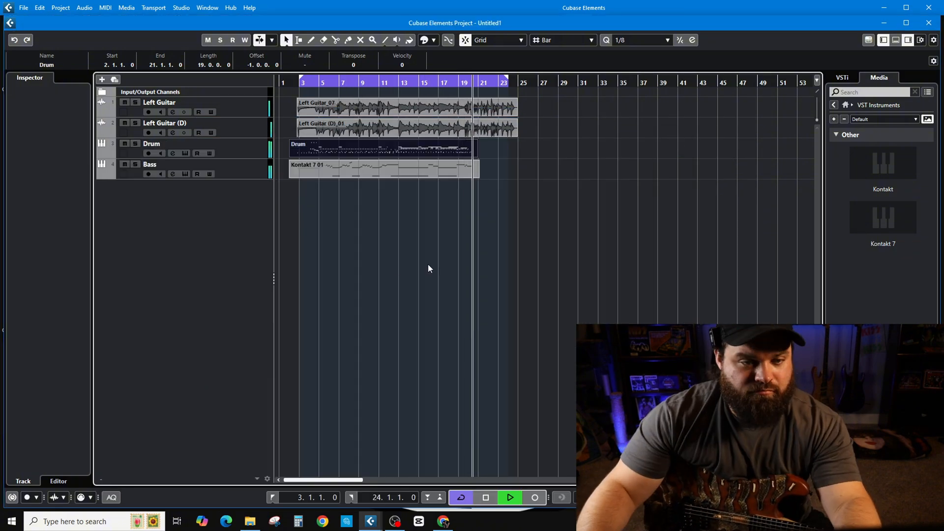
Show the Volume automation lanes of Left Guitar and Left Guitar (D) and try a fade-out ending at bar 25
left_click(248, 113)
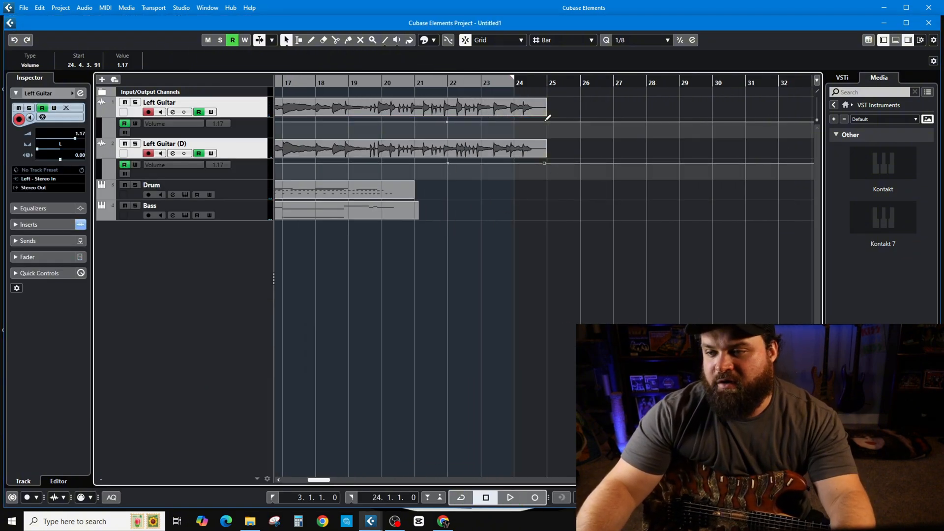
left_click_drag(547, 163, 547, 177)
left_click_drag(547, 121, 545, 134)
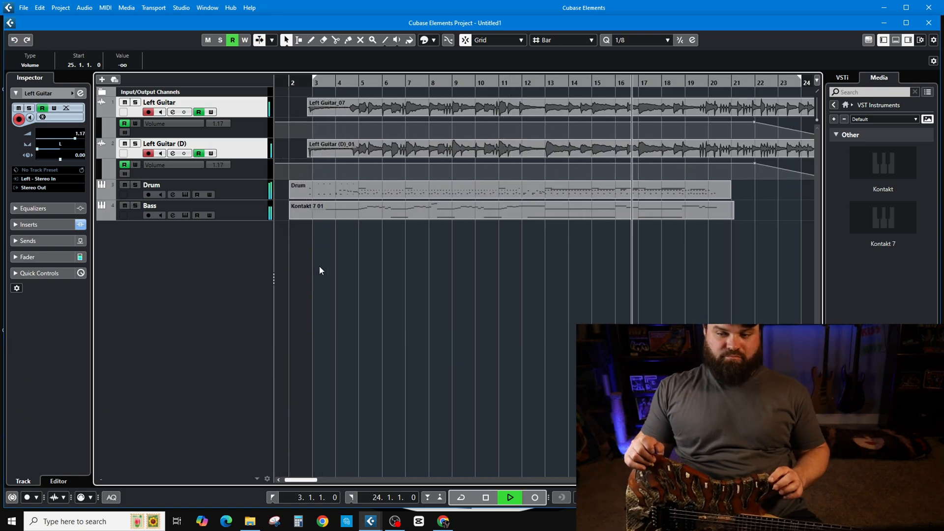
key("g")
key("space")
key("ctrl+s")
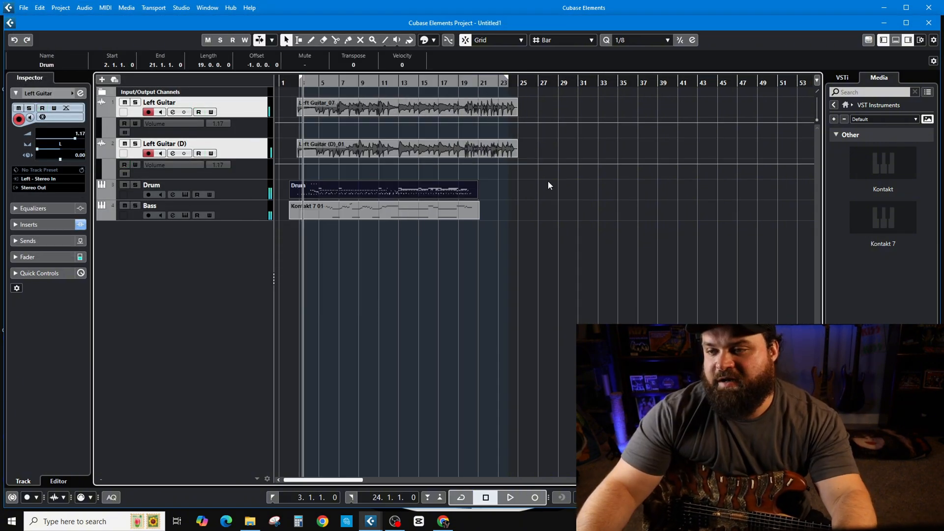
Draw volume fade-outs on both guitar tracks, with points near bar 22 falling to minus infinity at bar 25
key("h")
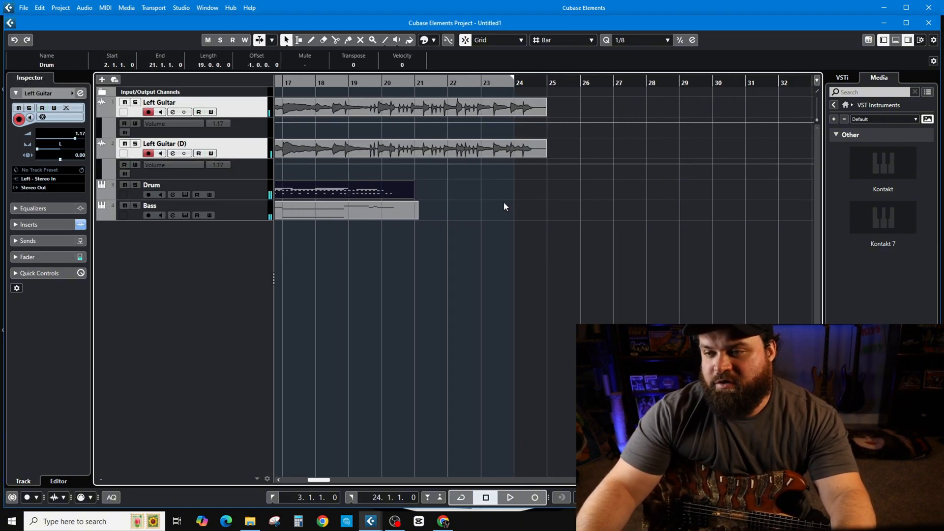
left_click(448, 122)
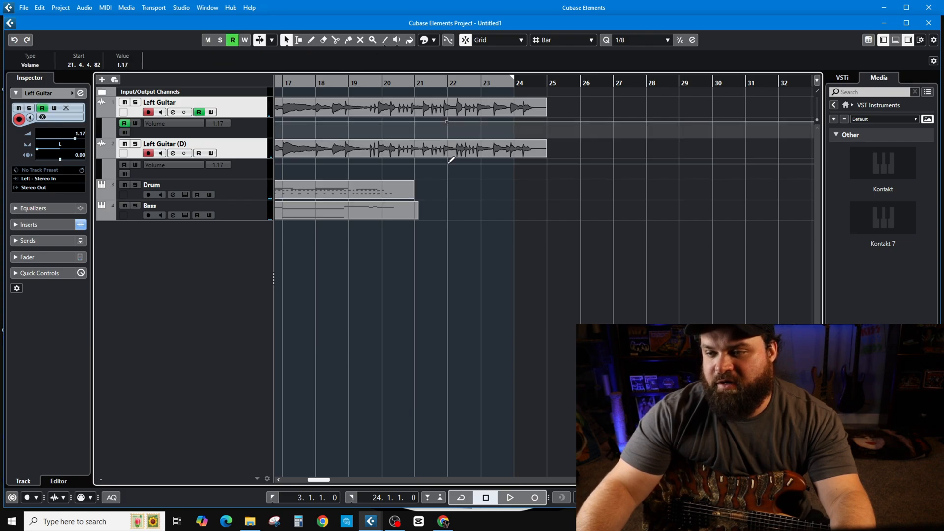
left_click(448, 162)
left_click_drag(547, 160, 547, 214)
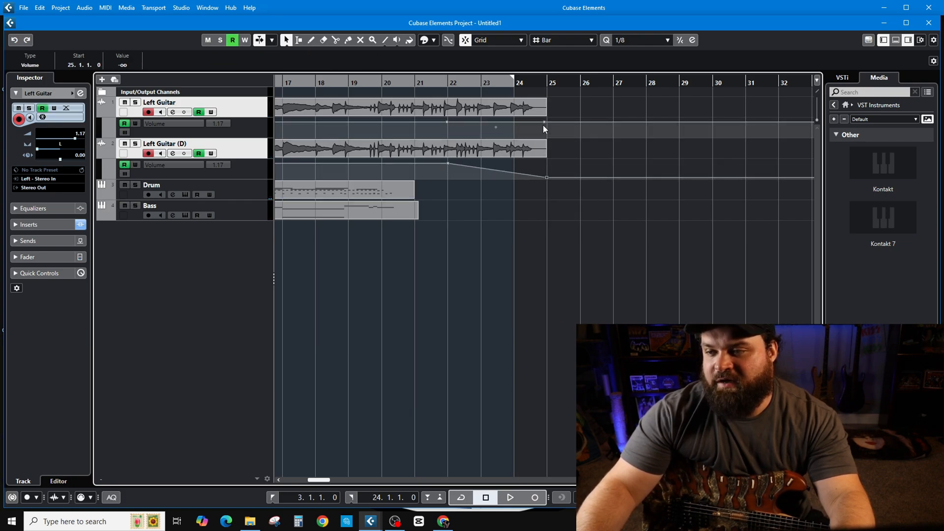
left_click_drag(543, 127, 544, 174)
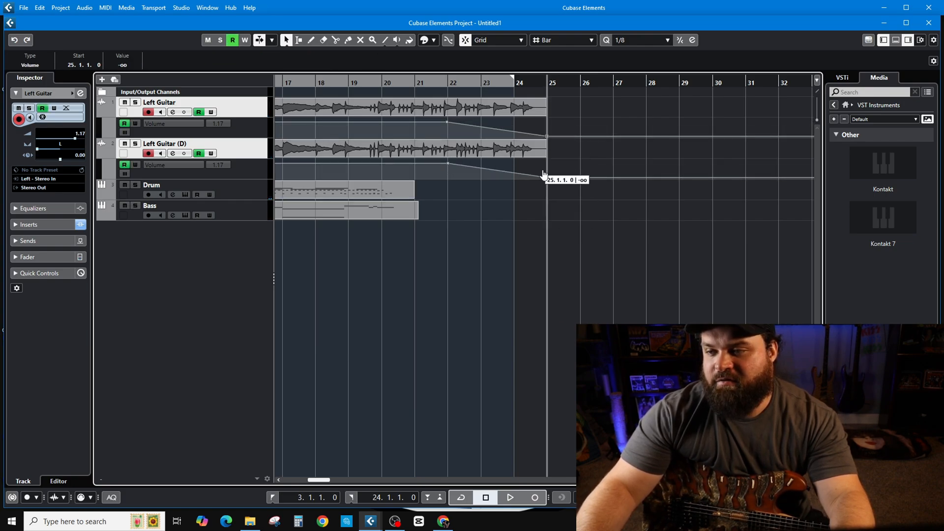
Play back the guitar fade-out from around bar 21, and the whole song from its beginning
left_click(412, 85)
key("space")
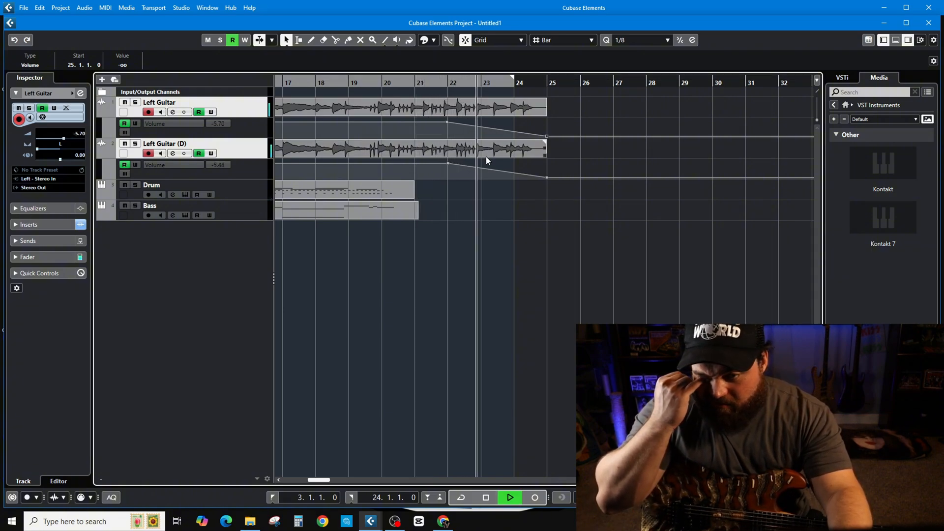
scroll(388, 299, "down", 5)
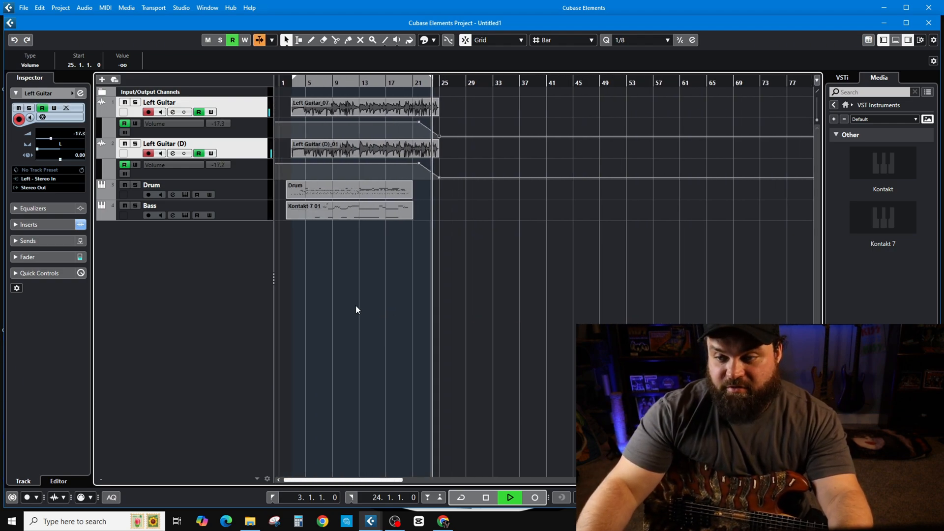
left_click(285, 84)
scroll(324, 283, "up", 5)
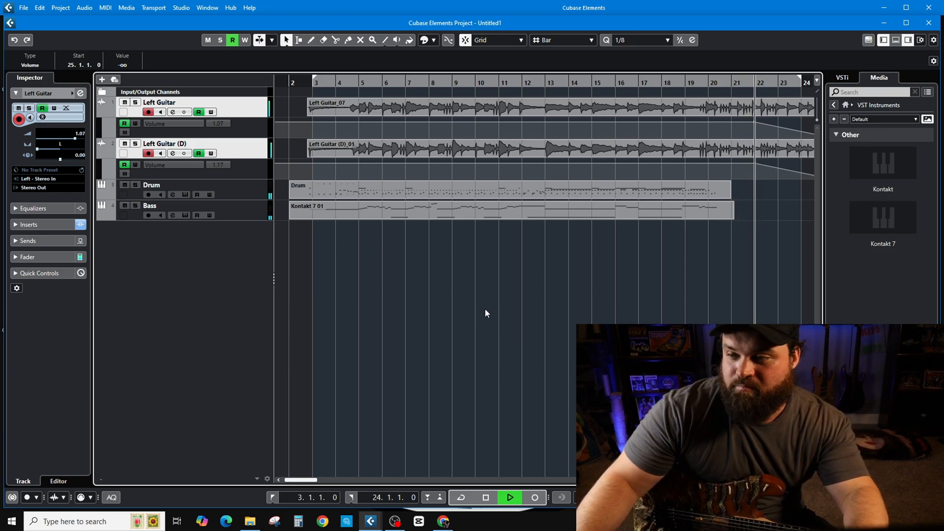
scroll(485, 308, "down", 2)
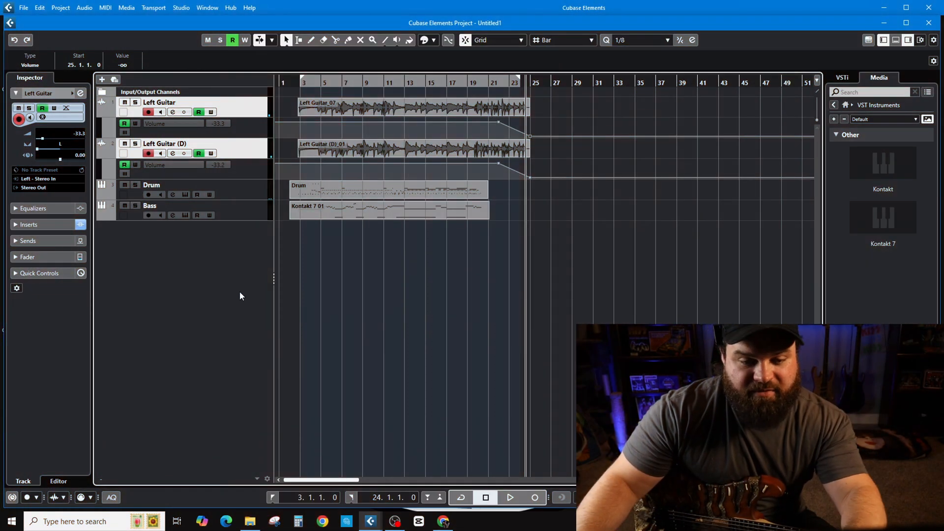
Save the project as "in my dreams" in the "in my dreams" folder
left_click(23, 8)
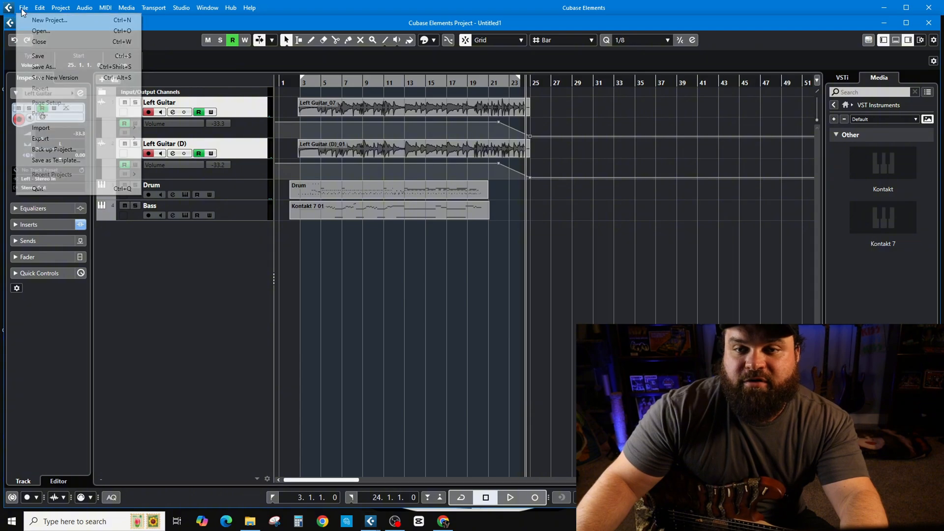
left_click(55, 66)
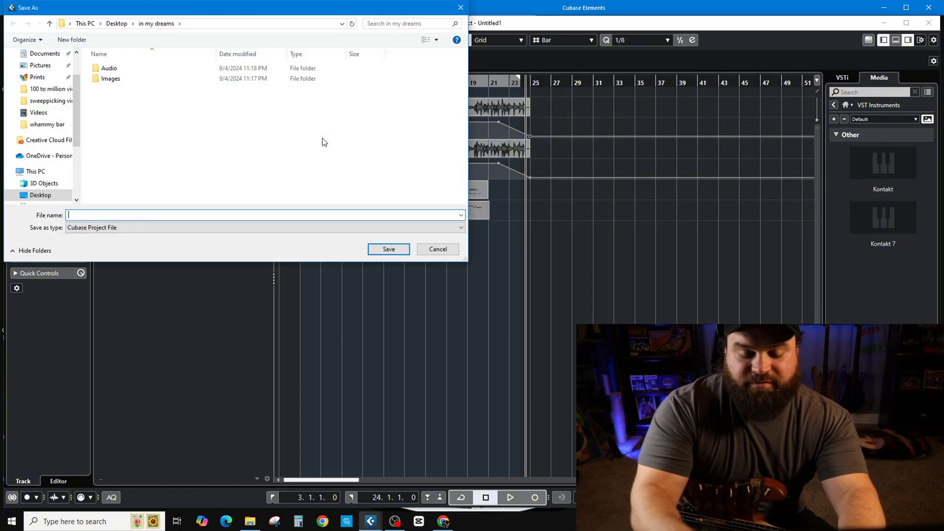
type("in my dreams")
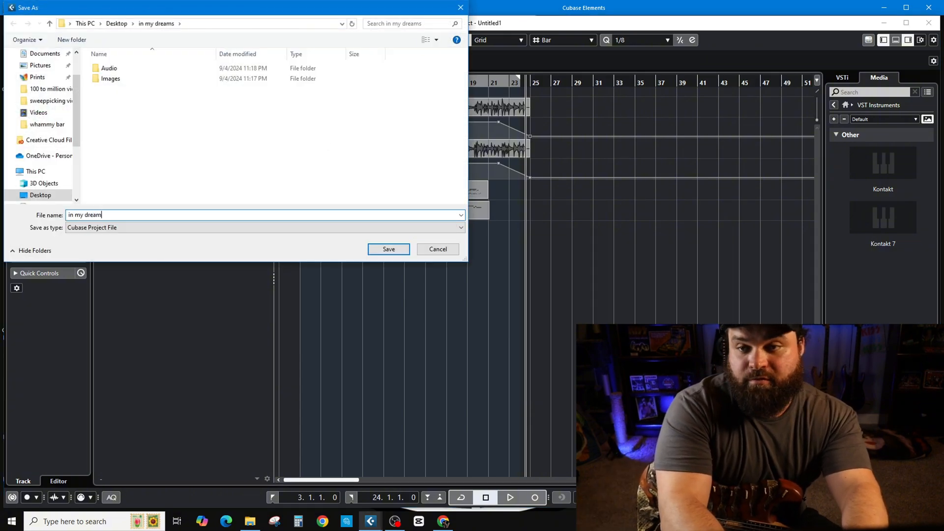
left_click(388, 249)
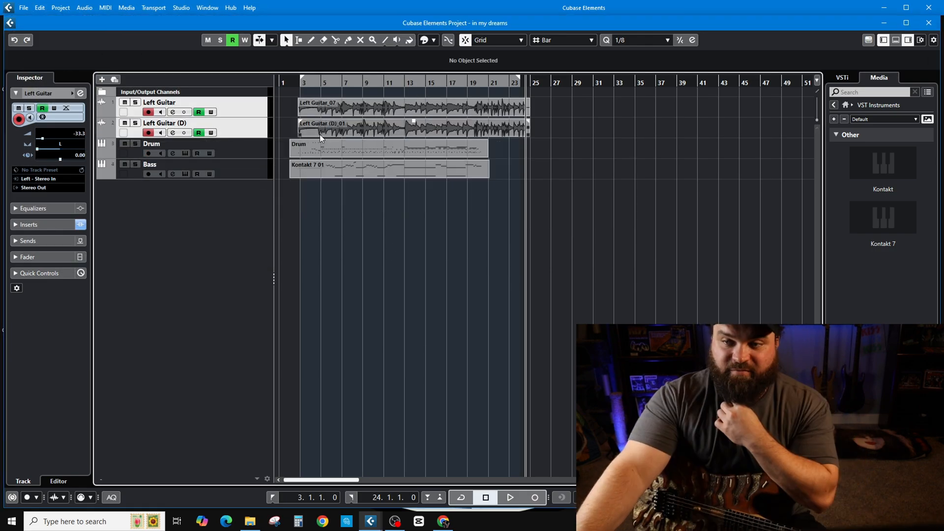